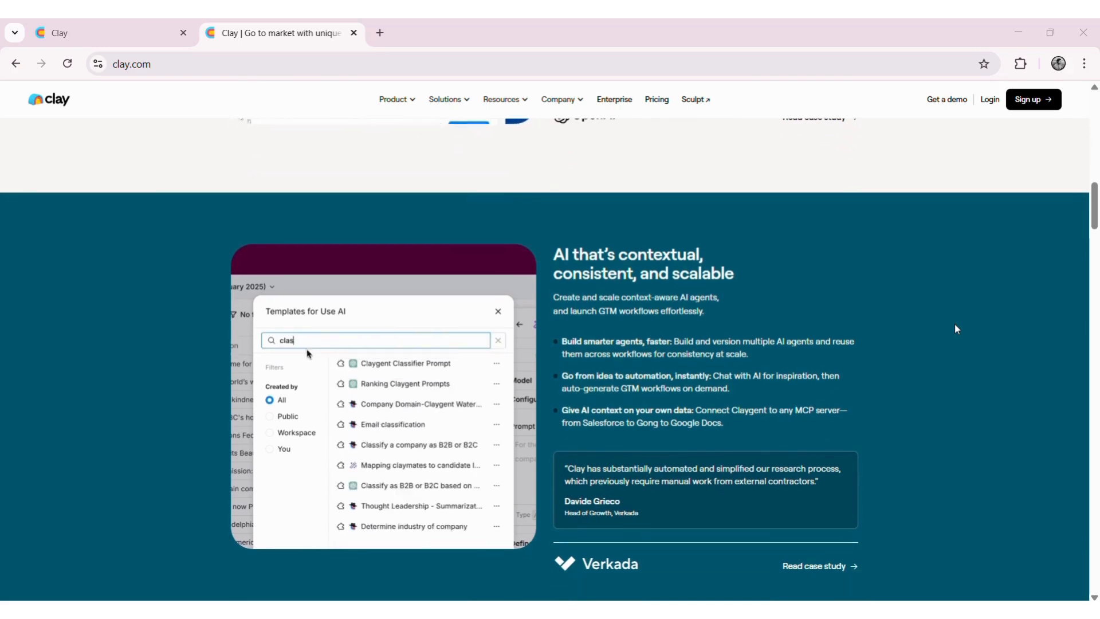
# - Review the Clay homepage sections on AI agents, data orchestration, AI formatting, conditional logic and destinations
pyautogui.scroll(-5, 956, 328)
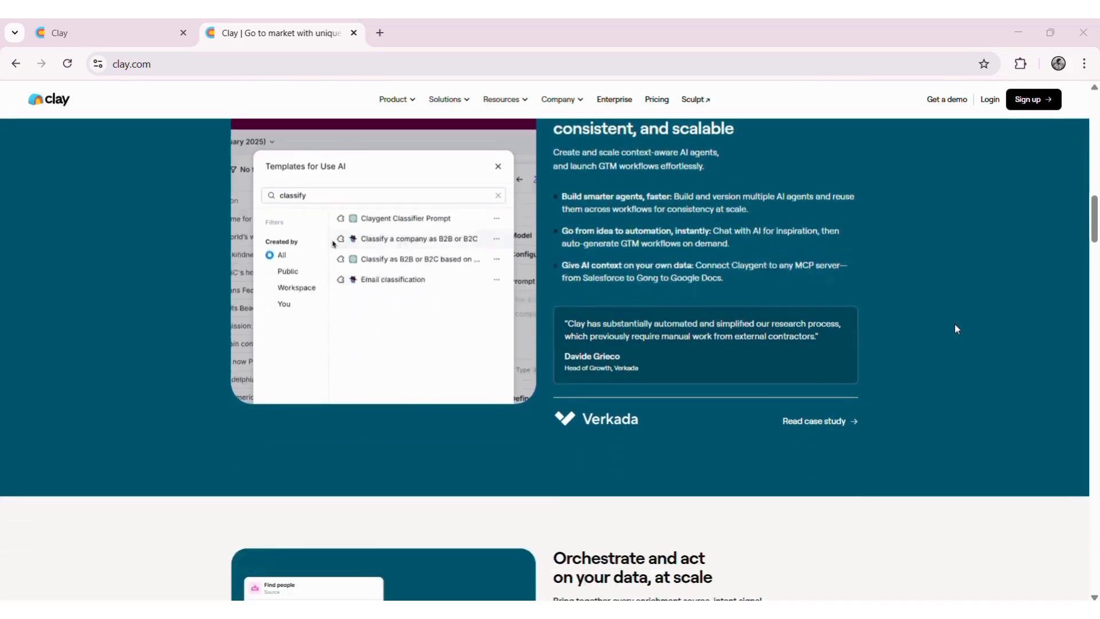
pyautogui.scroll(-2, 957, 328)
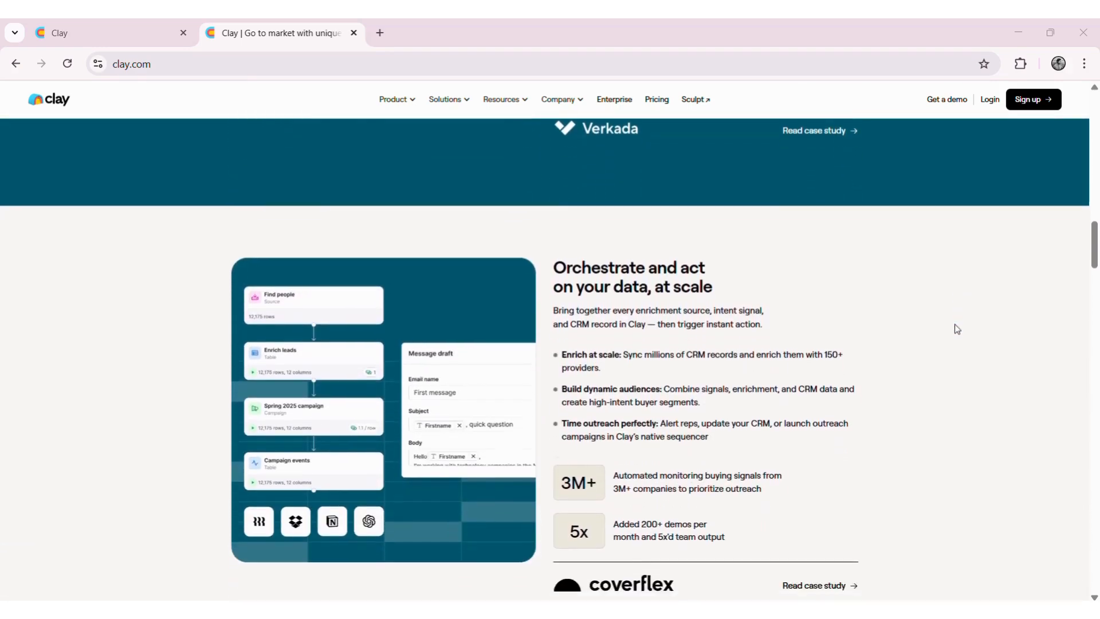
pyautogui.scroll(-1, 954, 324)
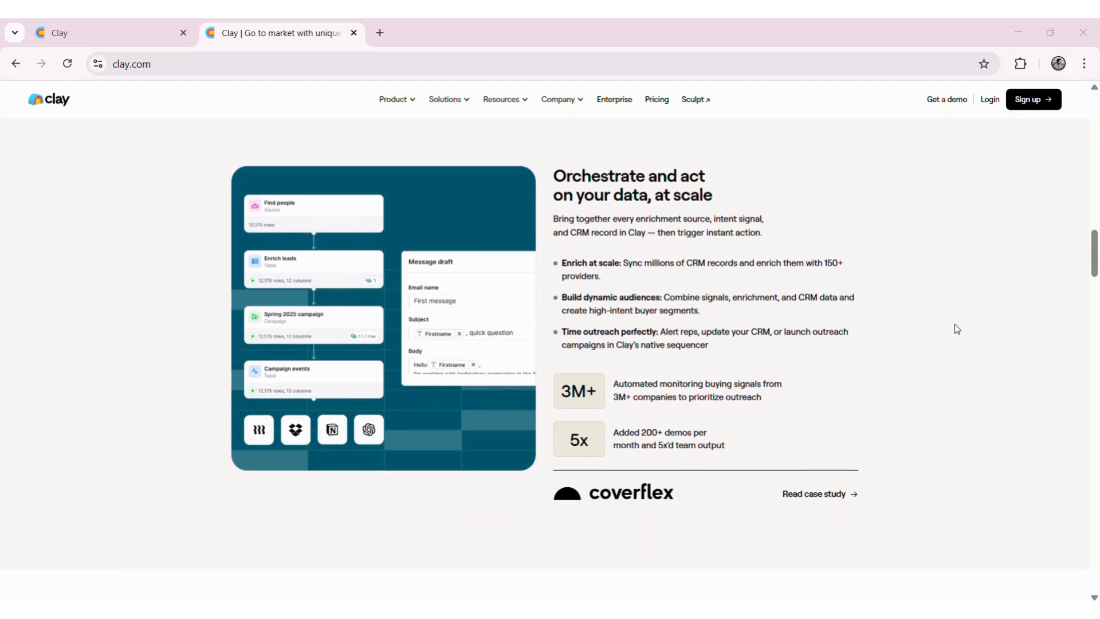
pyautogui.scroll(-1, 955, 324)
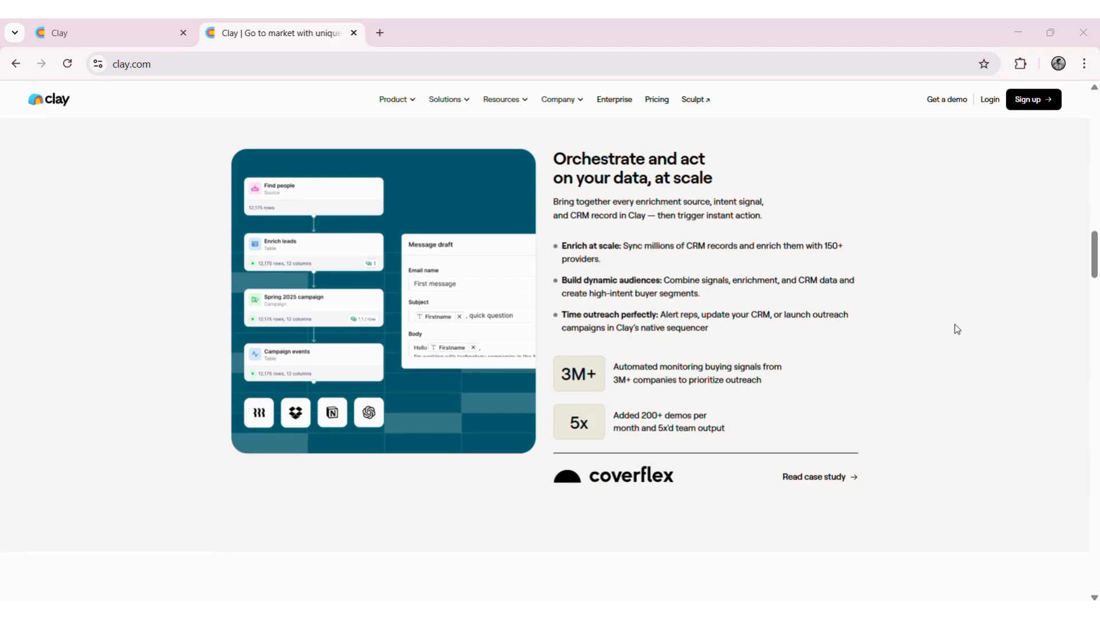
pyautogui.scroll(-3, 954, 324)
pyautogui.scroll(-4, 955, 326)
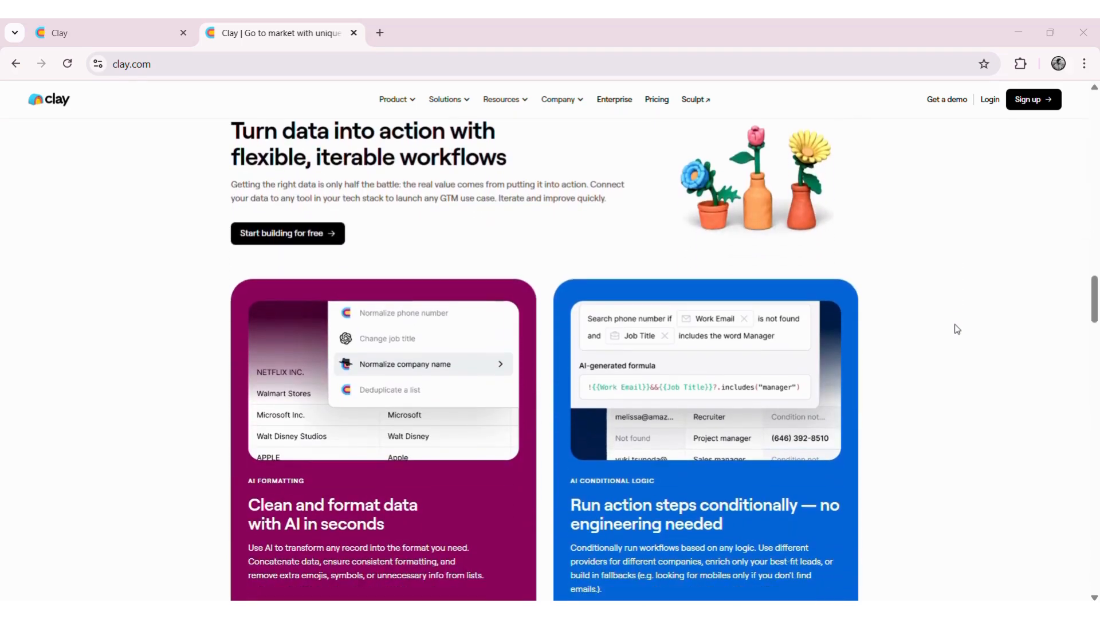
pyautogui.scroll(-3, 956, 329)
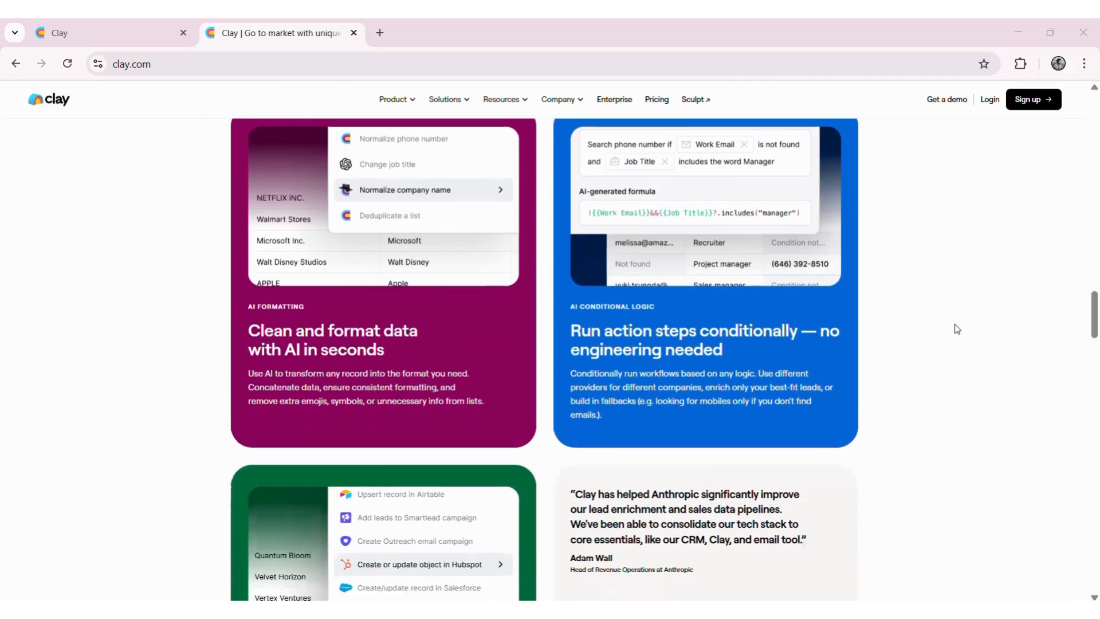
pyautogui.scroll(-3, 955, 329)
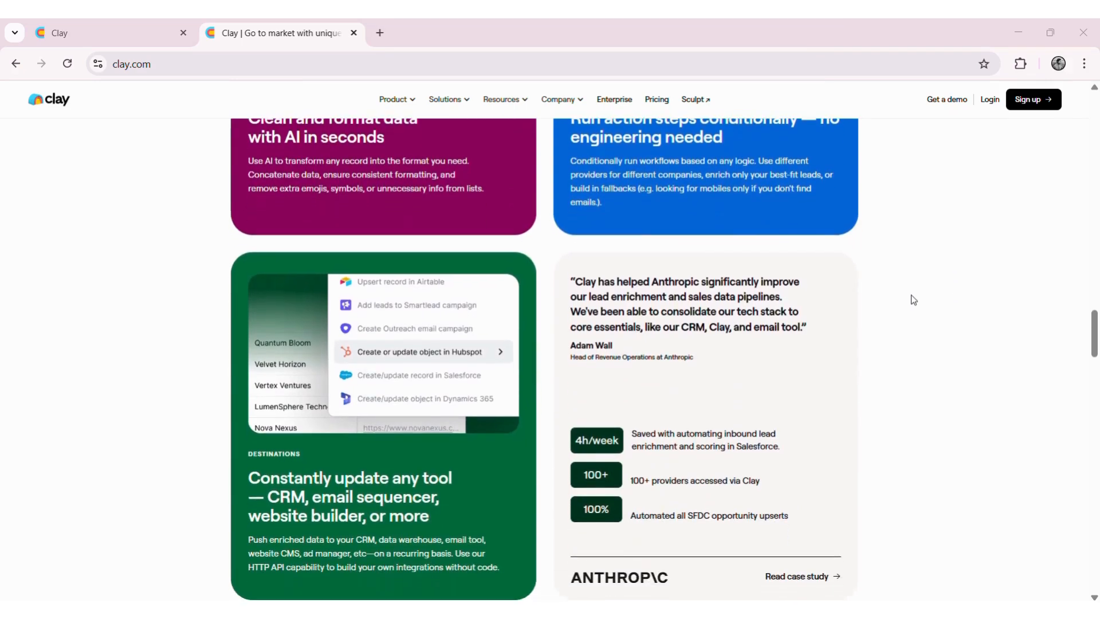
# - Switch to the Clay workspace and start a new outbound email campaign
pyautogui.click(132, 37)
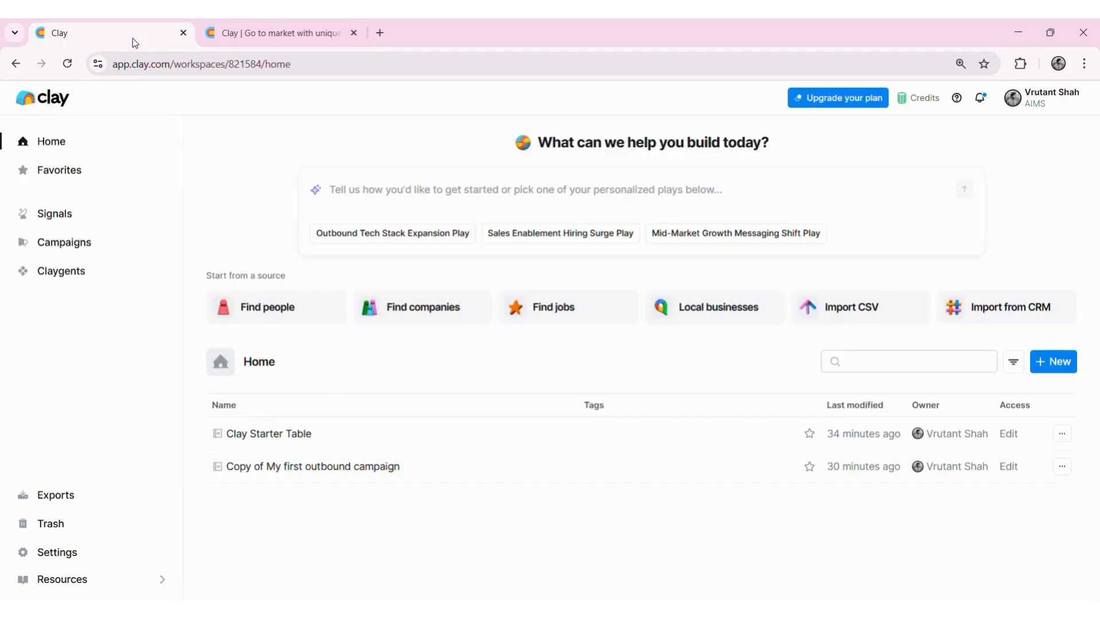
pyautogui.click(115, 242)
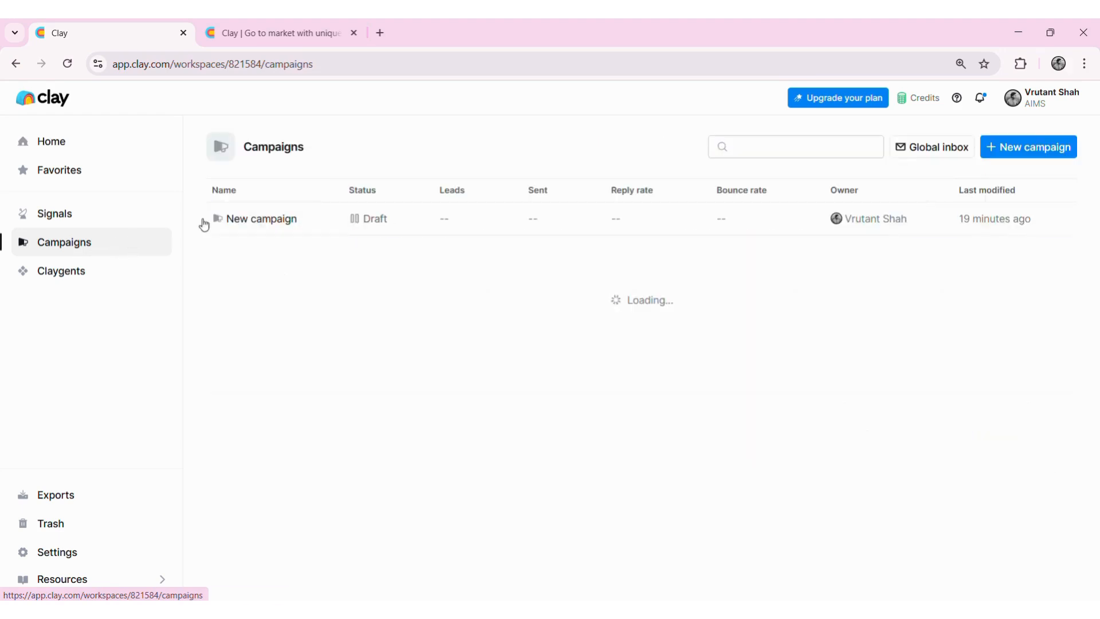
pyautogui.click(1043, 149)
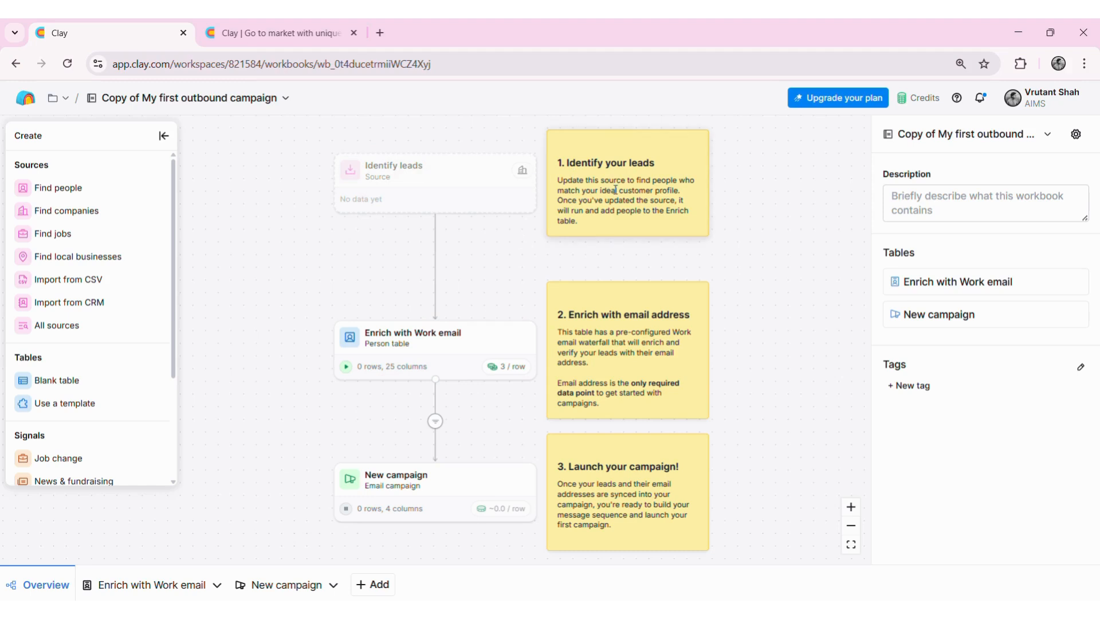
# - Look over the Identify leads source, then start a new Find people source for the Enrich with Work email table
pyautogui.click(471, 190)
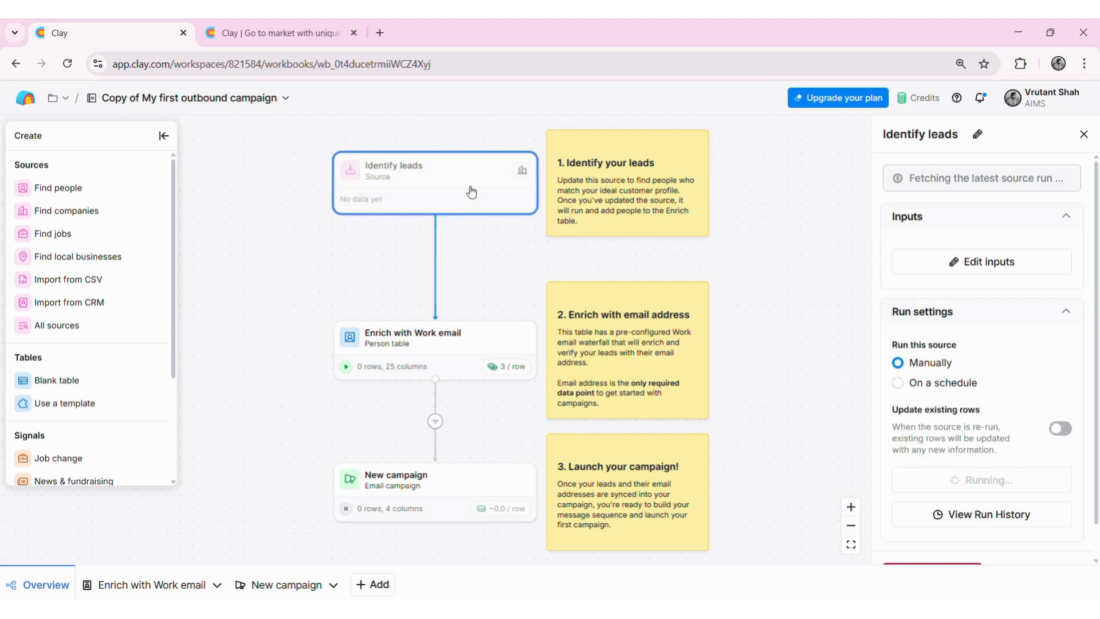
pyautogui.click(422, 365)
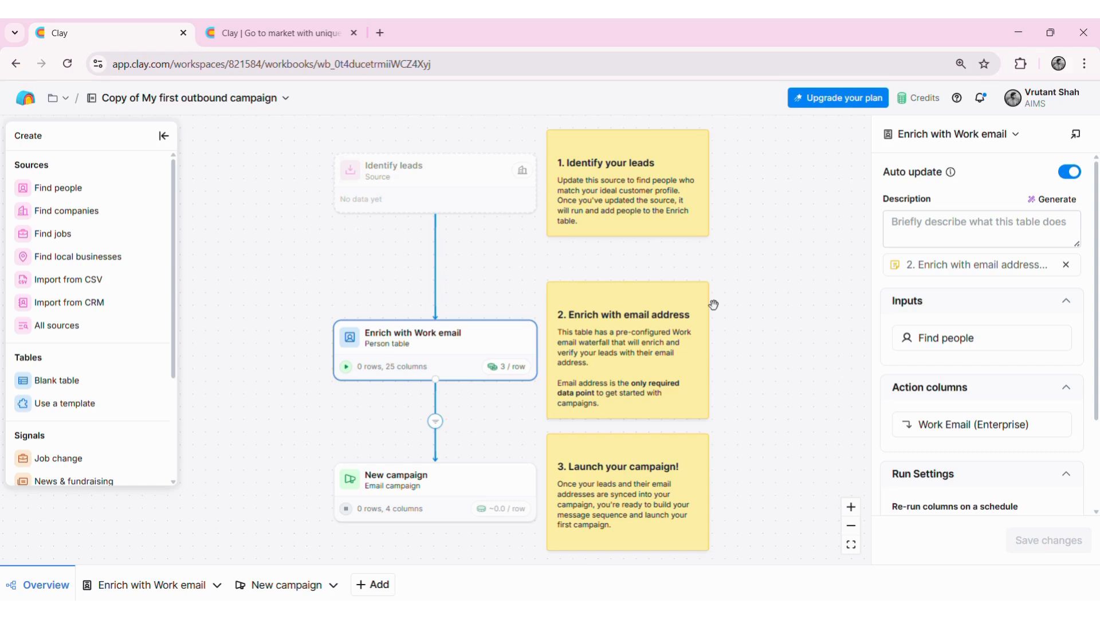
pyautogui.click(982, 342)
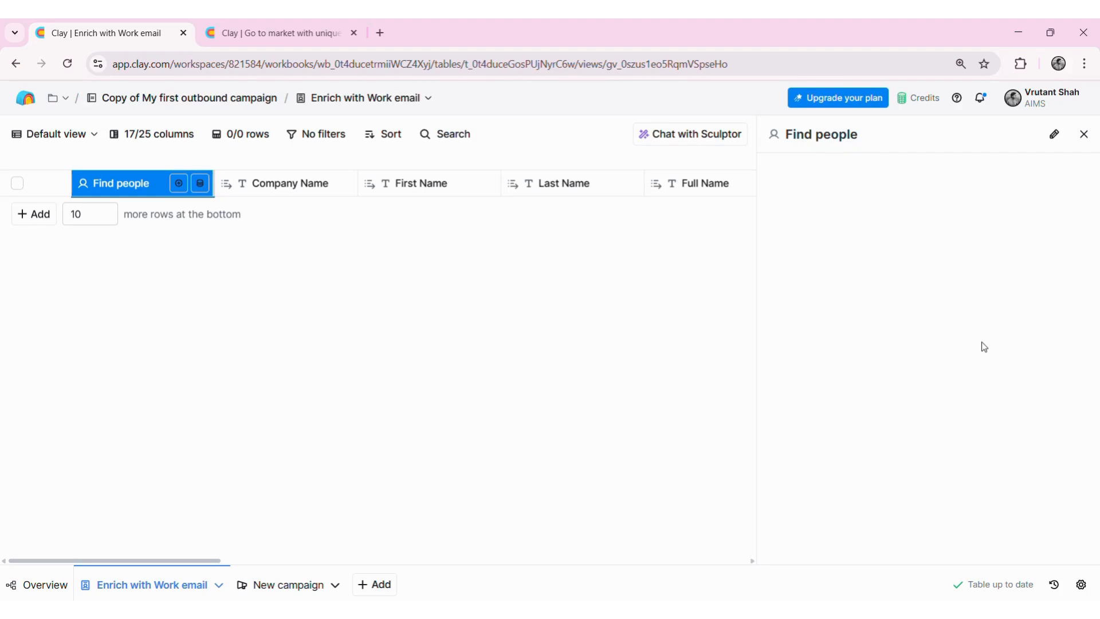
pyautogui.click(180, 186)
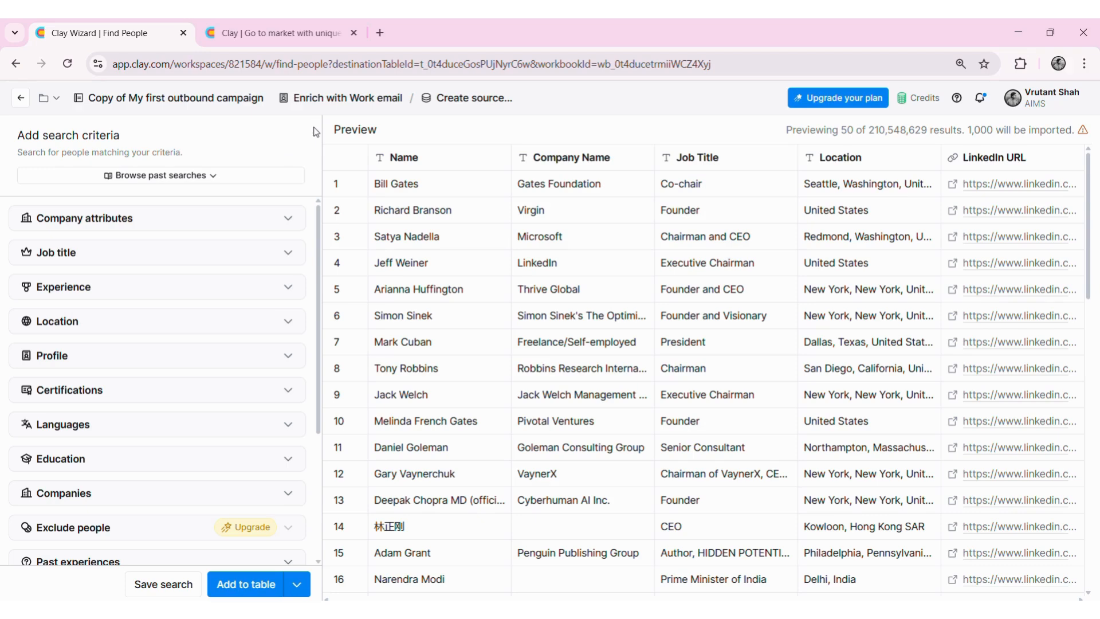
# - Add Founder as a job title to include in the people search criteria
pyautogui.click(289, 253)
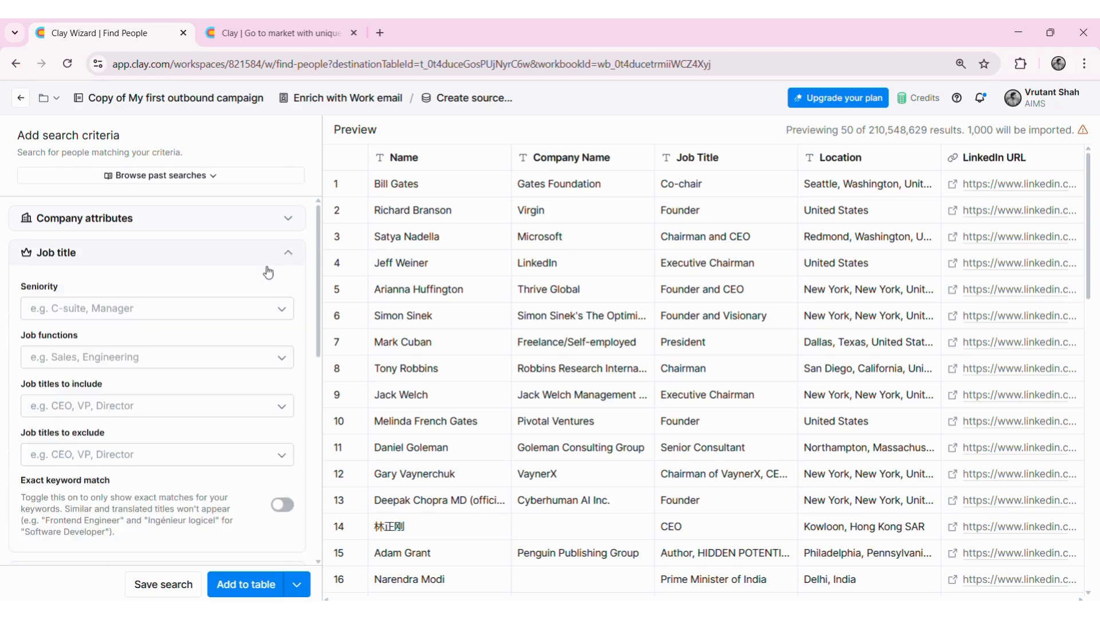
pyautogui.click(97, 406)
pyautogui.write('Founder')
pyautogui.press('Return')
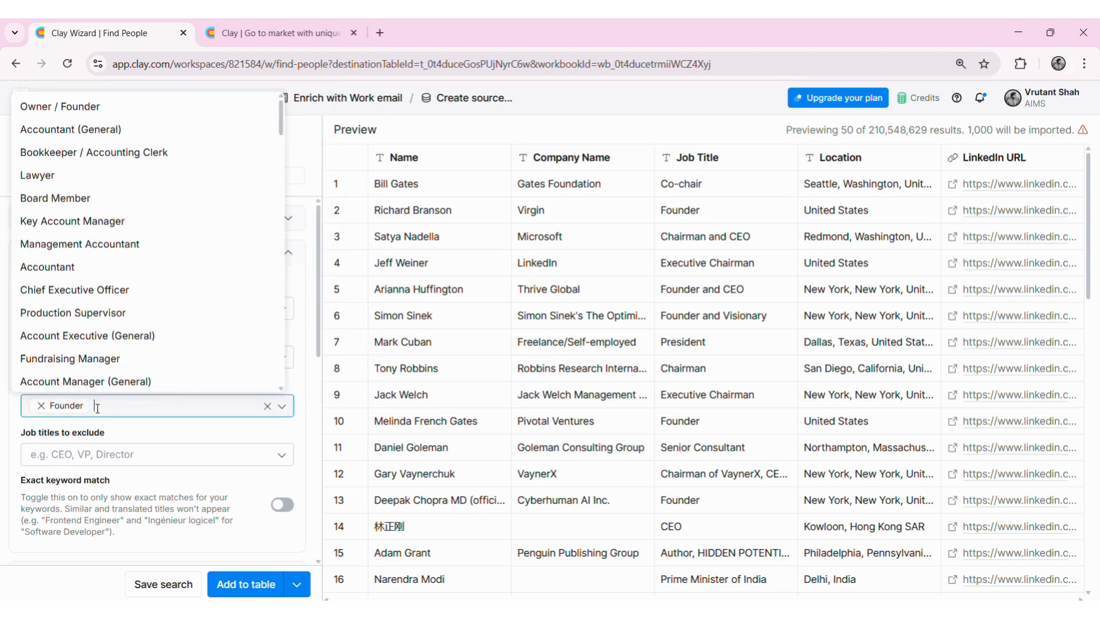
pyautogui.click(291, 228)
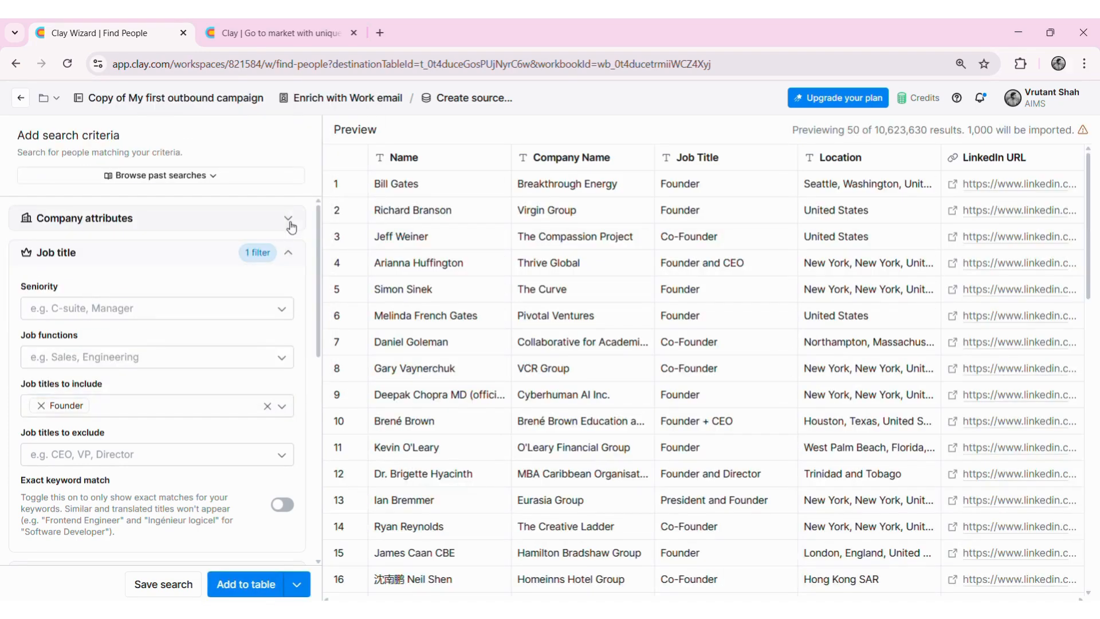
# - Restrict the company attributes to the Software Development industry and a company size of 11-50 employees
pyautogui.click(289, 224)
pyautogui.click(183, 274)
pyautogui.write('Software')
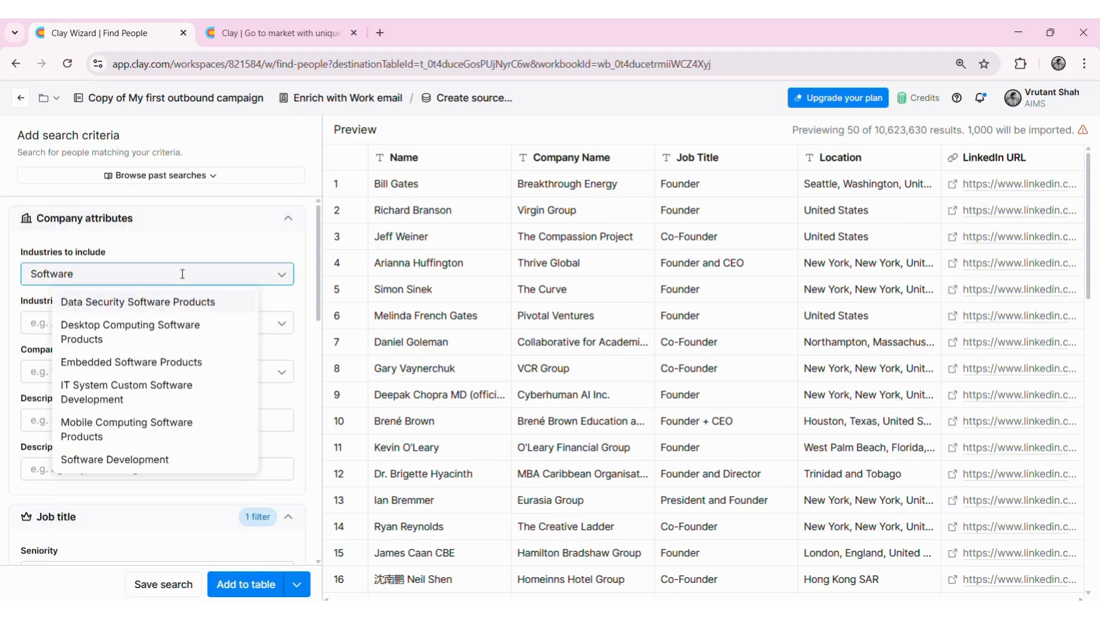
pyautogui.click(184, 459)
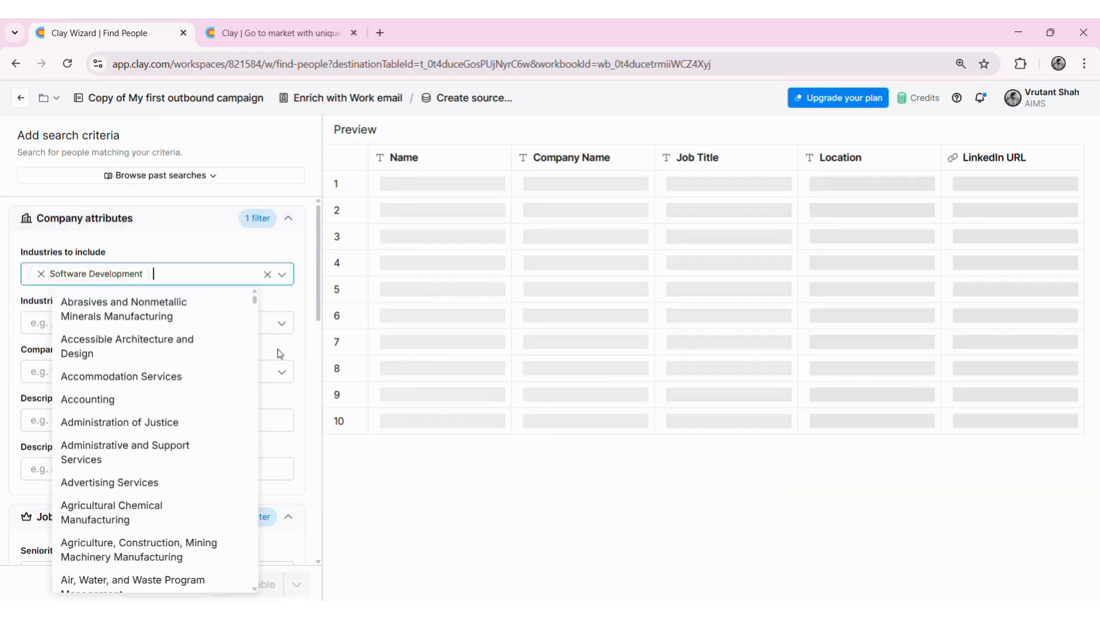
pyautogui.click(280, 356)
pyautogui.click(277, 372)
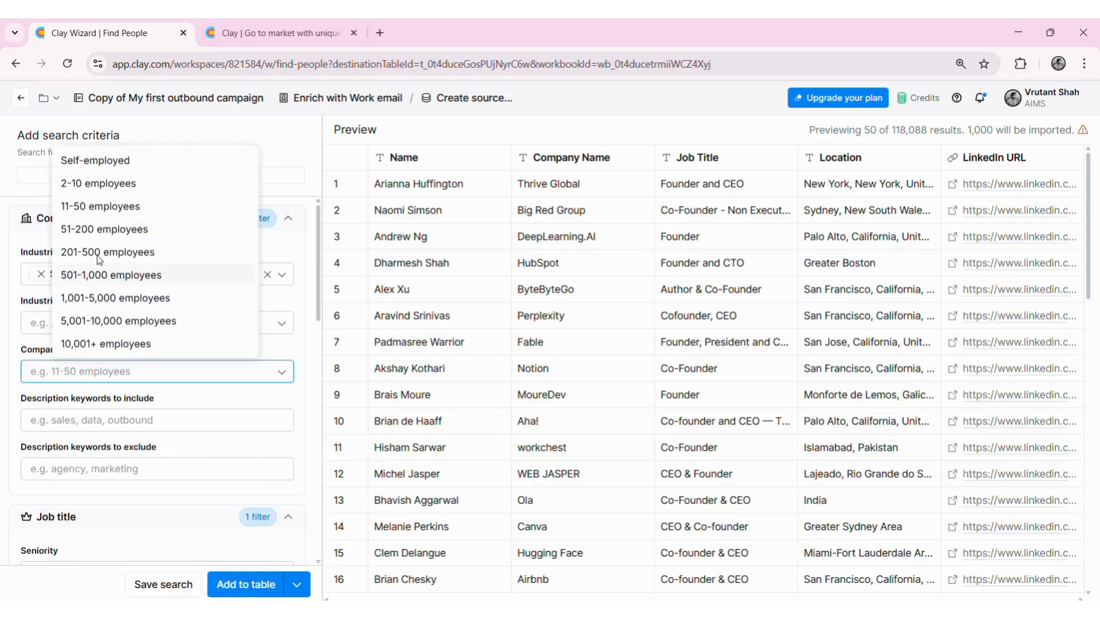
pyautogui.click(105, 209)
pyautogui.click(260, 411)
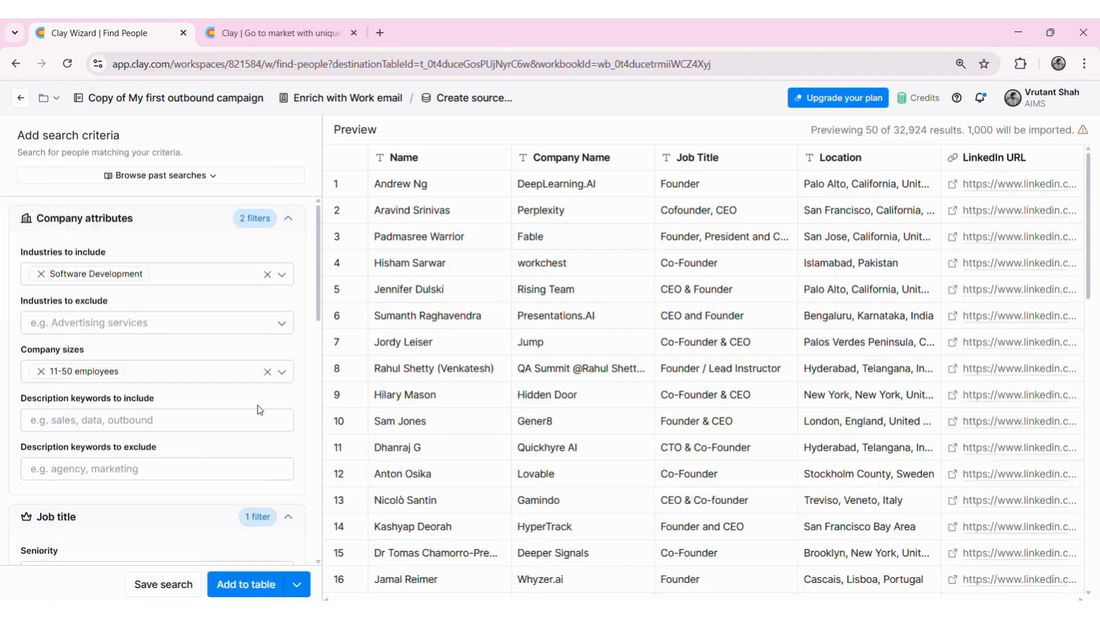
# - Add Mumbai as a city to include in the people search's location criteria
pyautogui.scroll(-5, 260, 409)
pyautogui.scroll(-3, 259, 408)
pyautogui.click(245, 338)
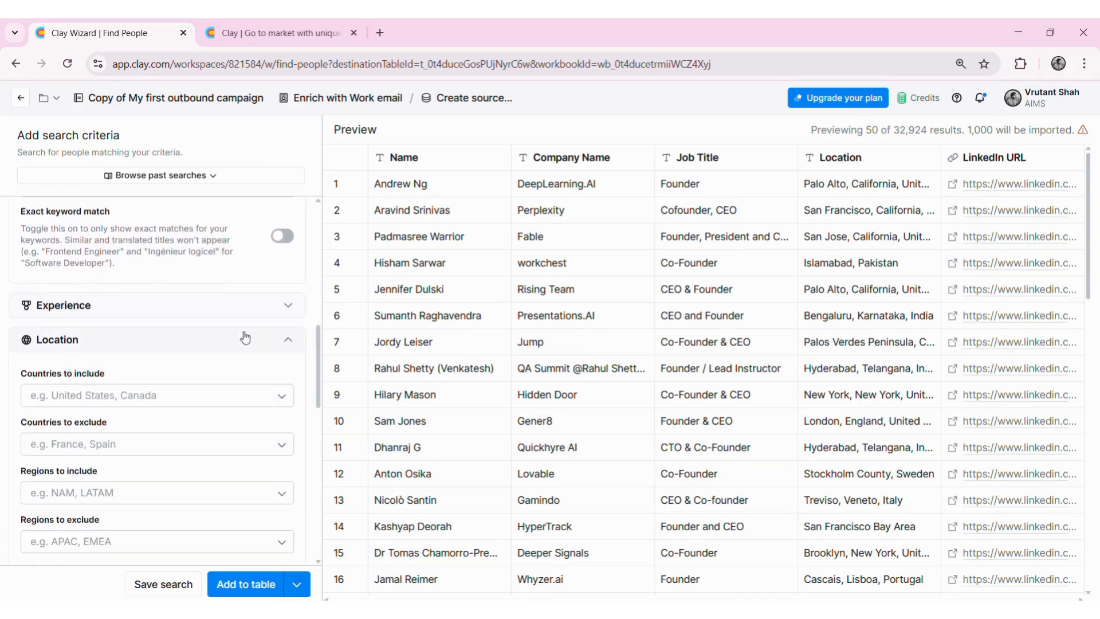
pyautogui.scroll(-3, 80, 530)
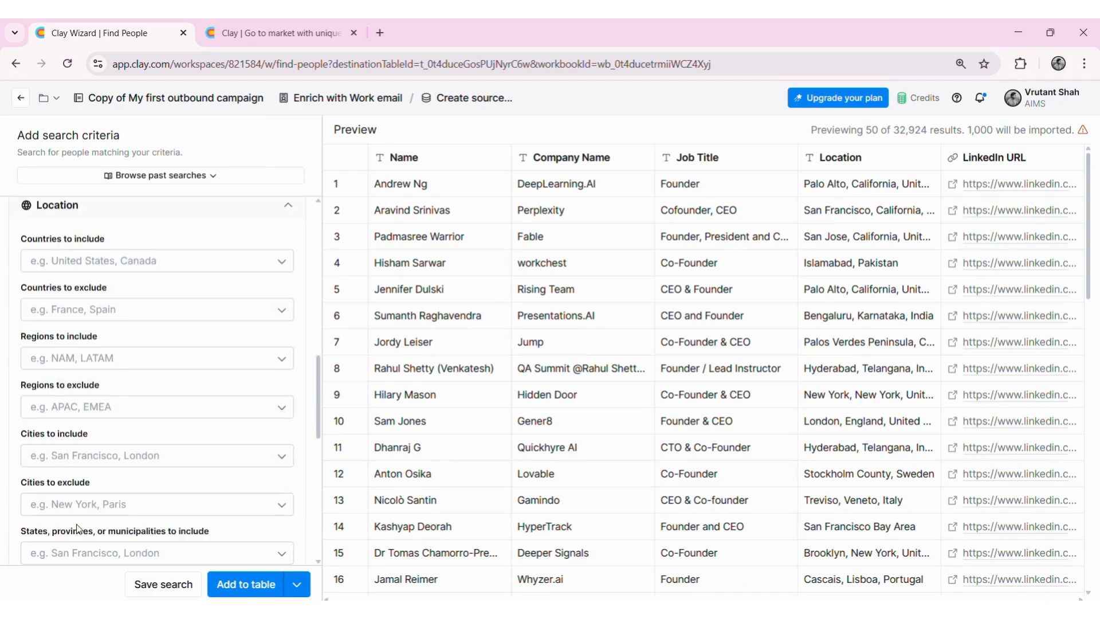
pyautogui.click(83, 456)
pyautogui.write('Mumbai')
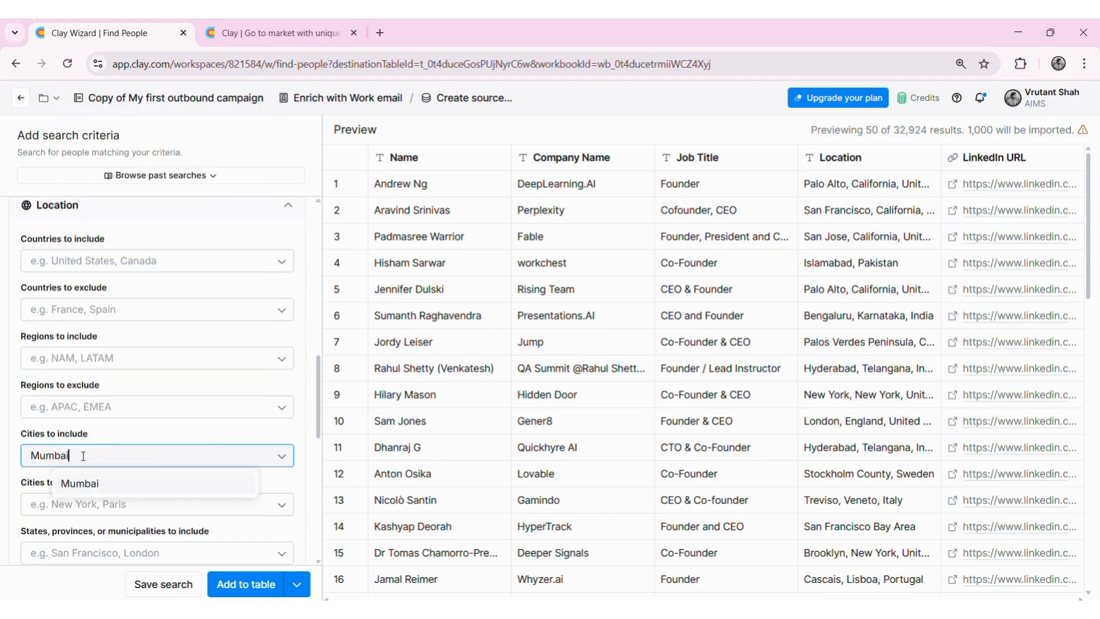
pyautogui.press('Return')
# - Limit the people search to 10 records
pyautogui.scroll(-5, 201, 462)
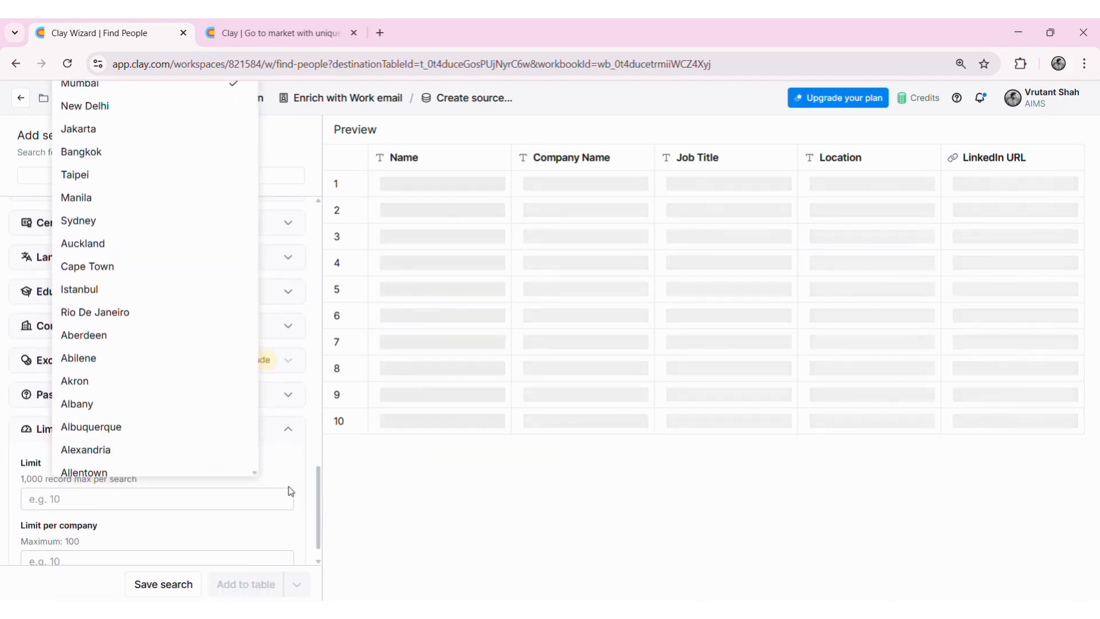
pyautogui.click(293, 487)
pyautogui.click(290, 497)
pyautogui.write('10')
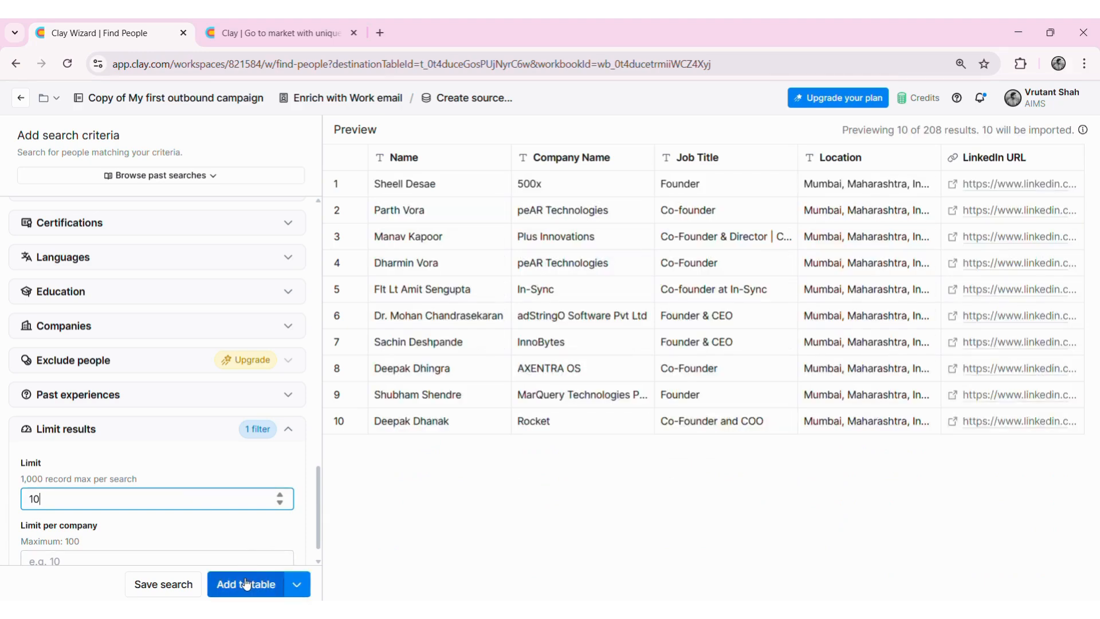
# - Add the found people to the Enrich with Work email table, importing and running with auto-update on
pyautogui.click(247, 584)
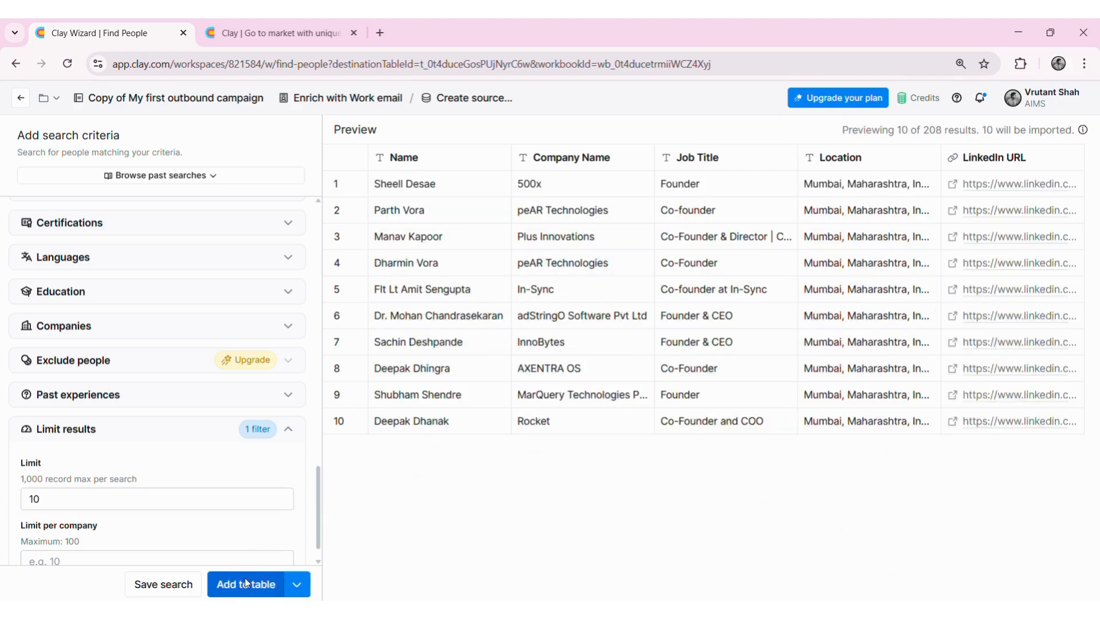
pyautogui.click(246, 584)
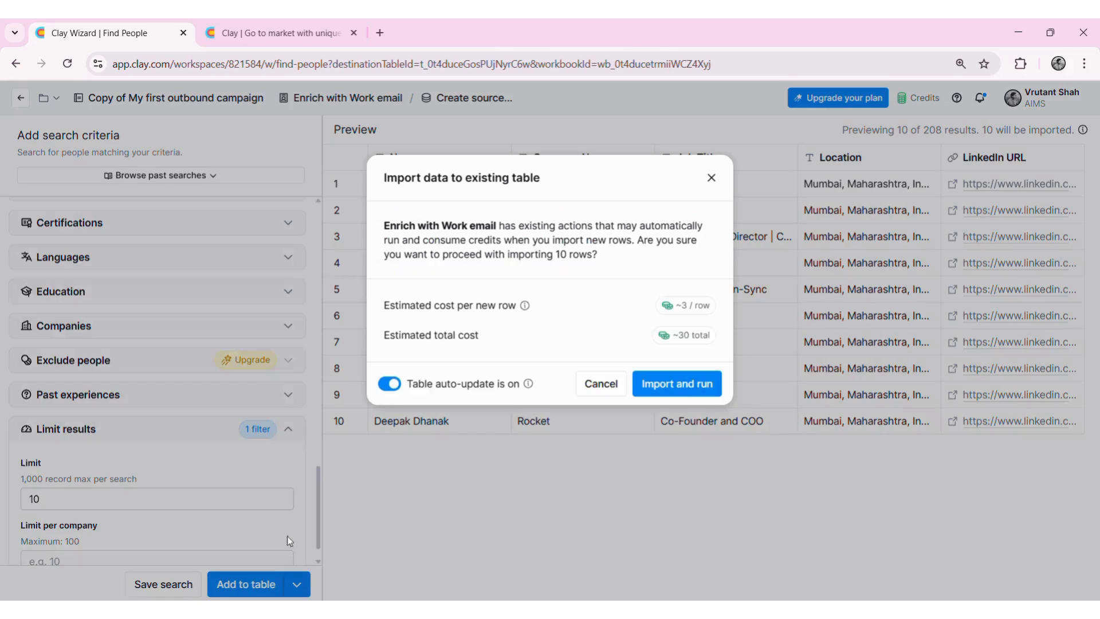
pyautogui.click(694, 387)
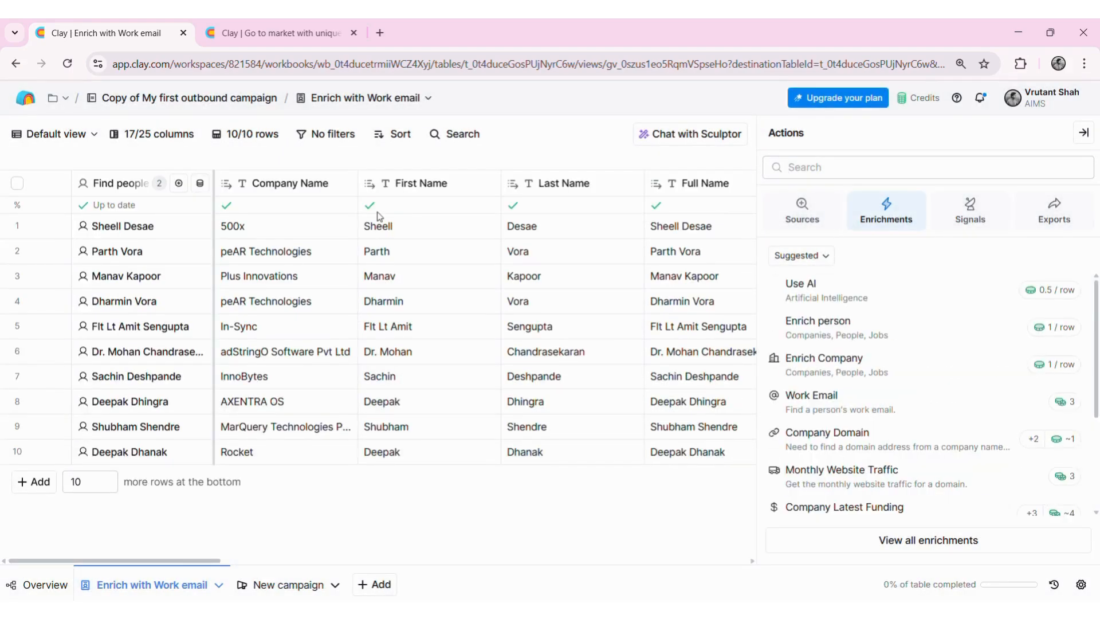
# - Collapse the email waterfall columns and run the Work Email (Enterprise) waterfall on the first 10 rows
pyautogui.hscroll(20, 526, 182)
pyautogui.hscroll(-3, 525, 181)
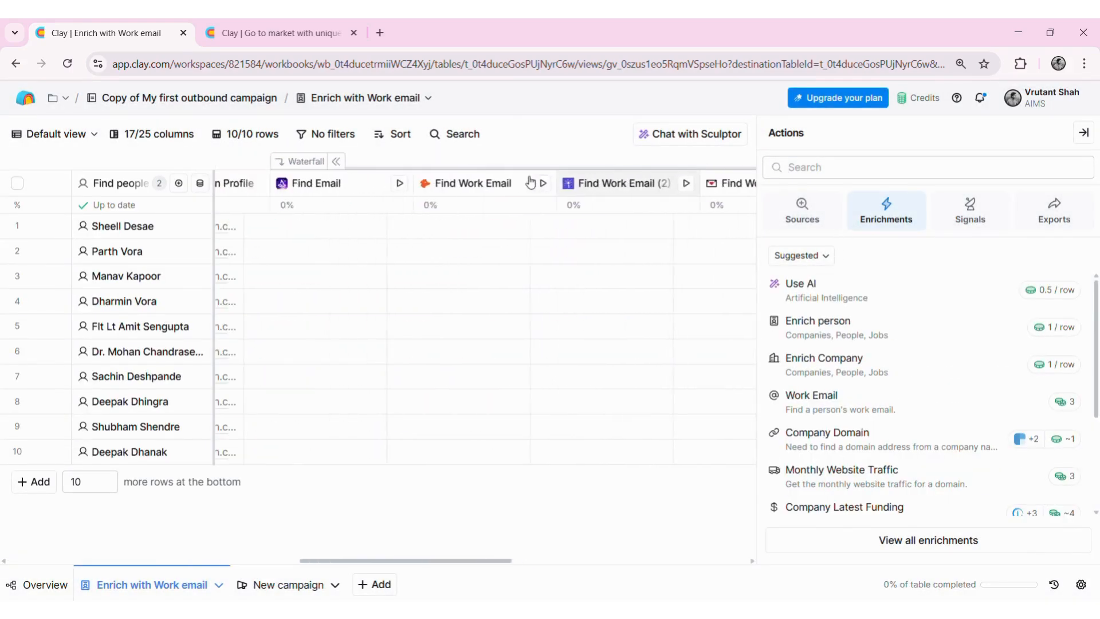
pyautogui.click(406, 161)
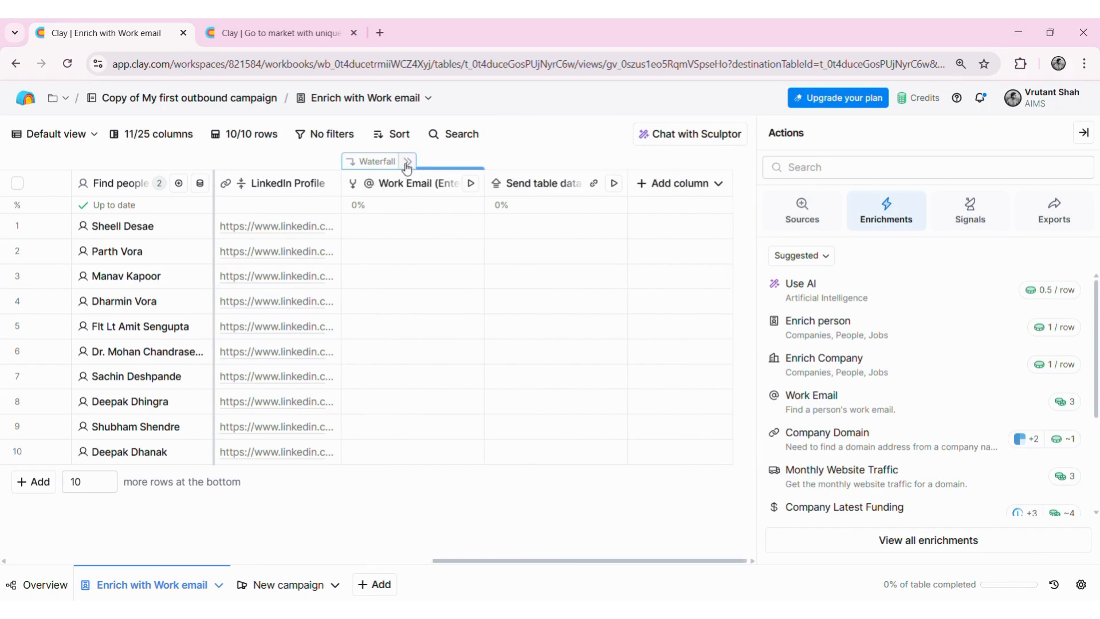
pyautogui.click(470, 184)
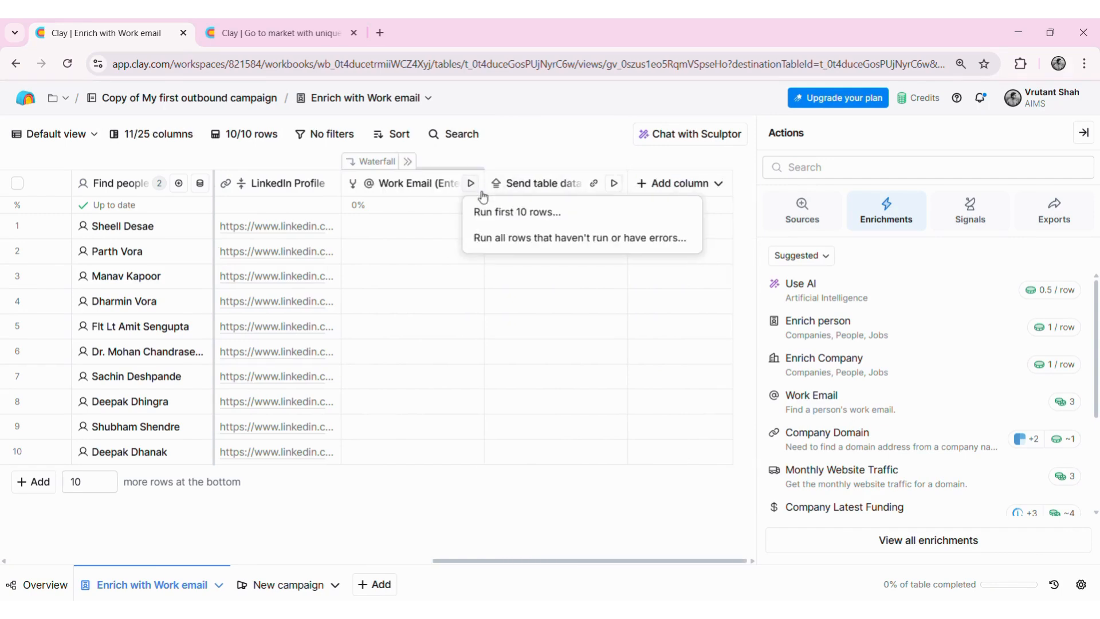
pyautogui.click(510, 212)
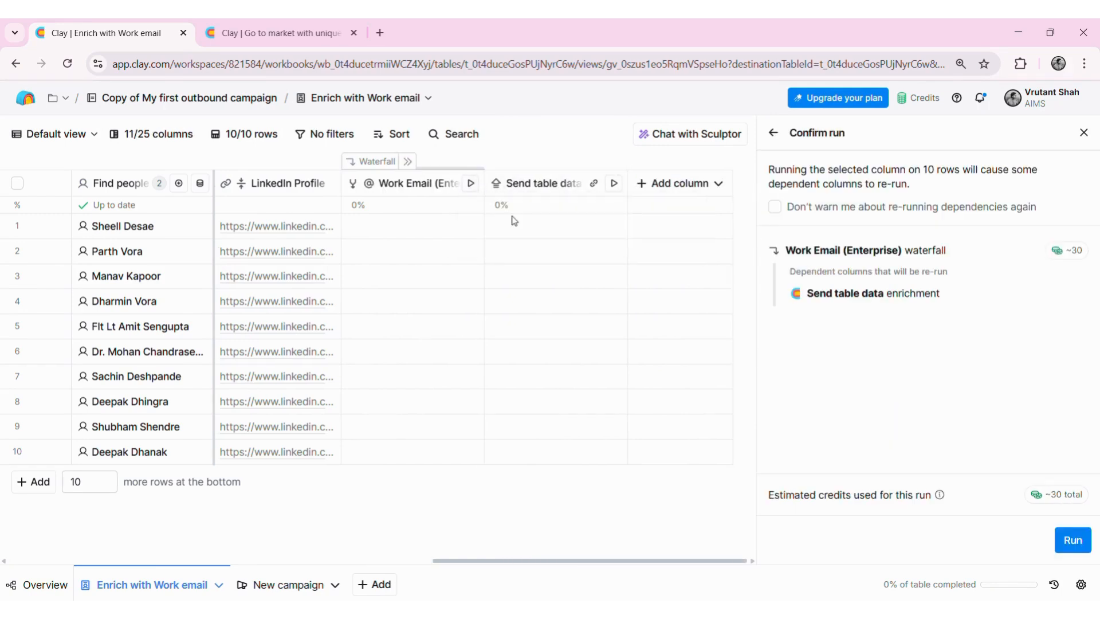
pyautogui.click(1072, 540)
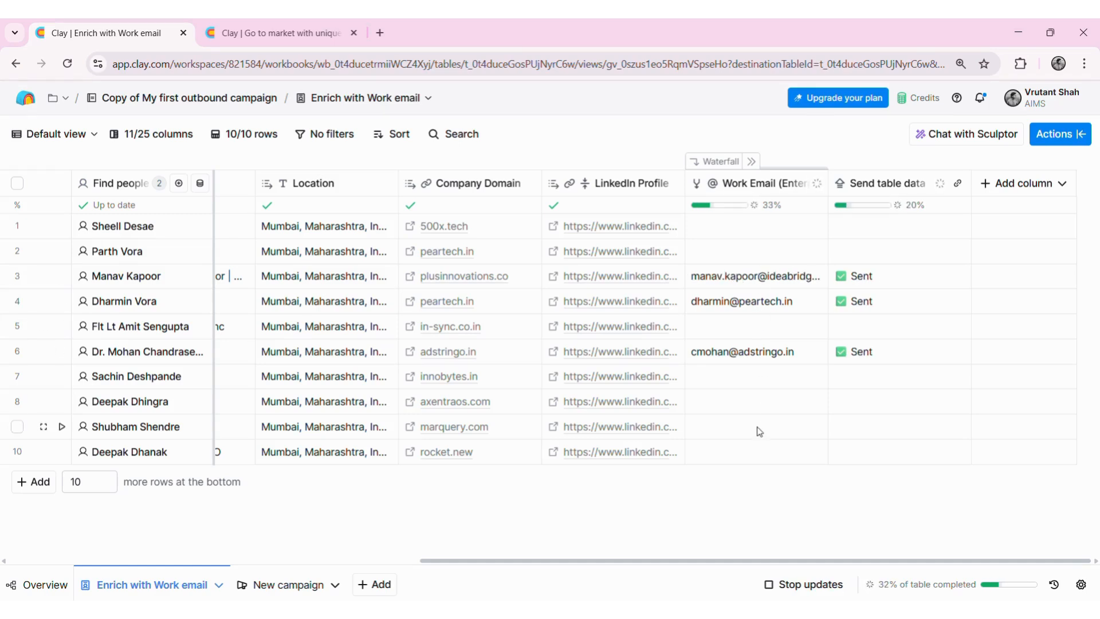
# - Open the setup of the New campaign email campaign from the workbook overview
pyautogui.click(211, 101)
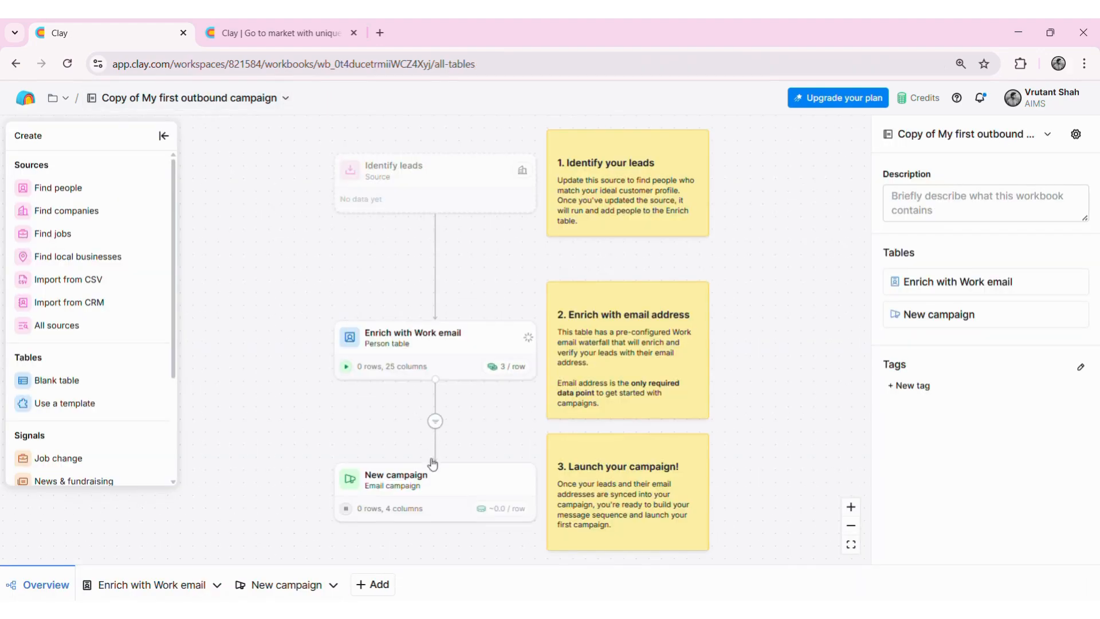
pyautogui.click(467, 488)
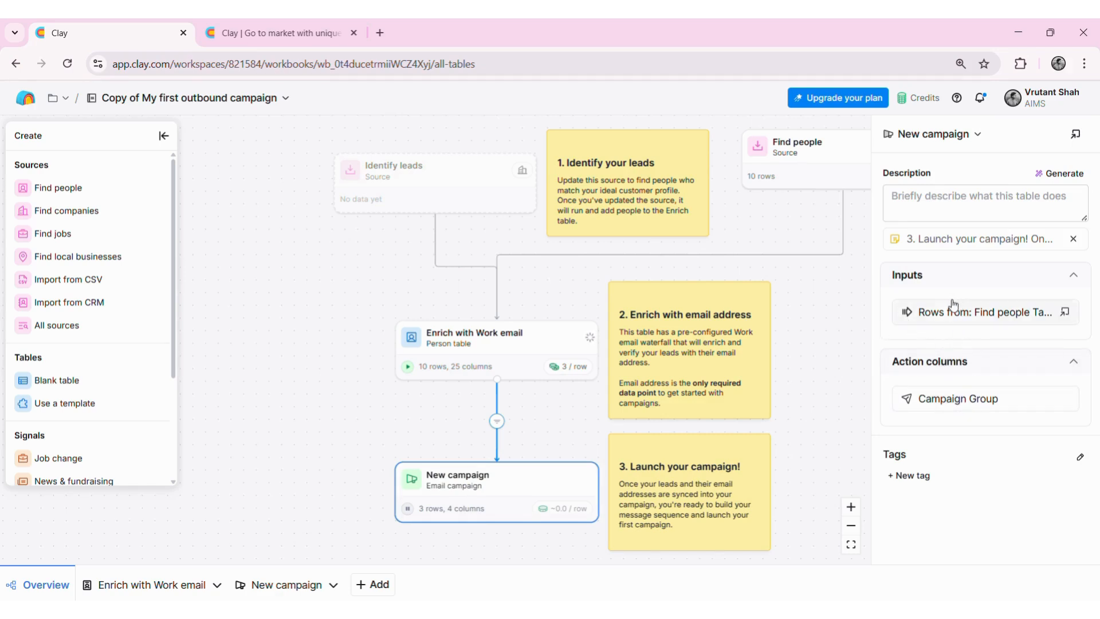
pyautogui.click(956, 404)
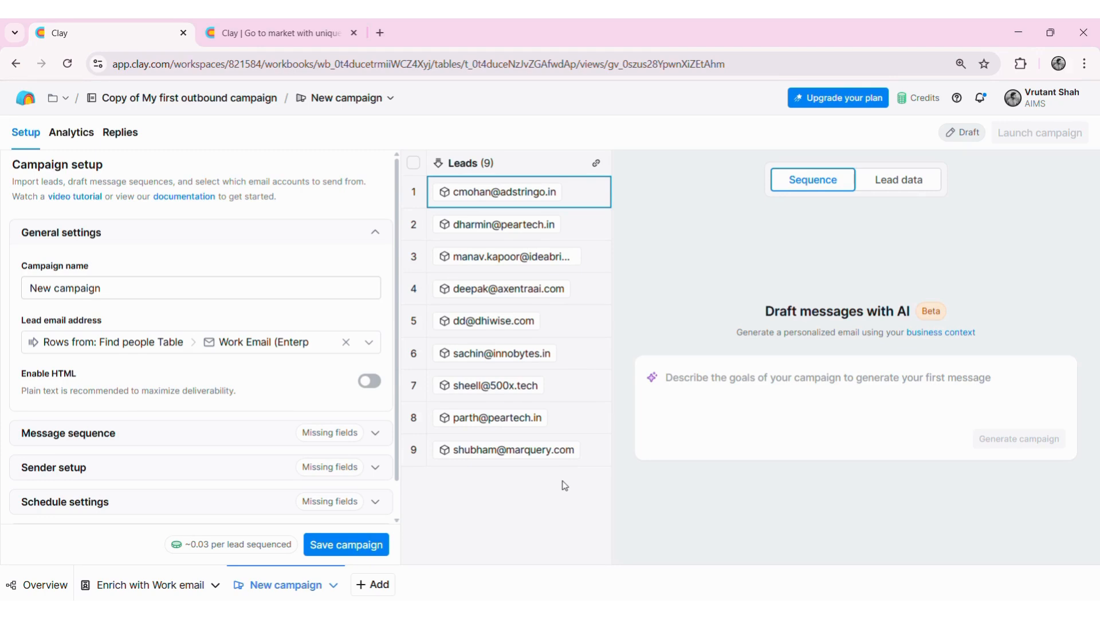
# - Generate an AI campaign message: "Create an intro cold email with personalization as per the person's profile and company to pitch lead generation services"
pyautogui.click(771, 390)
pyautogui.click(374, 439)
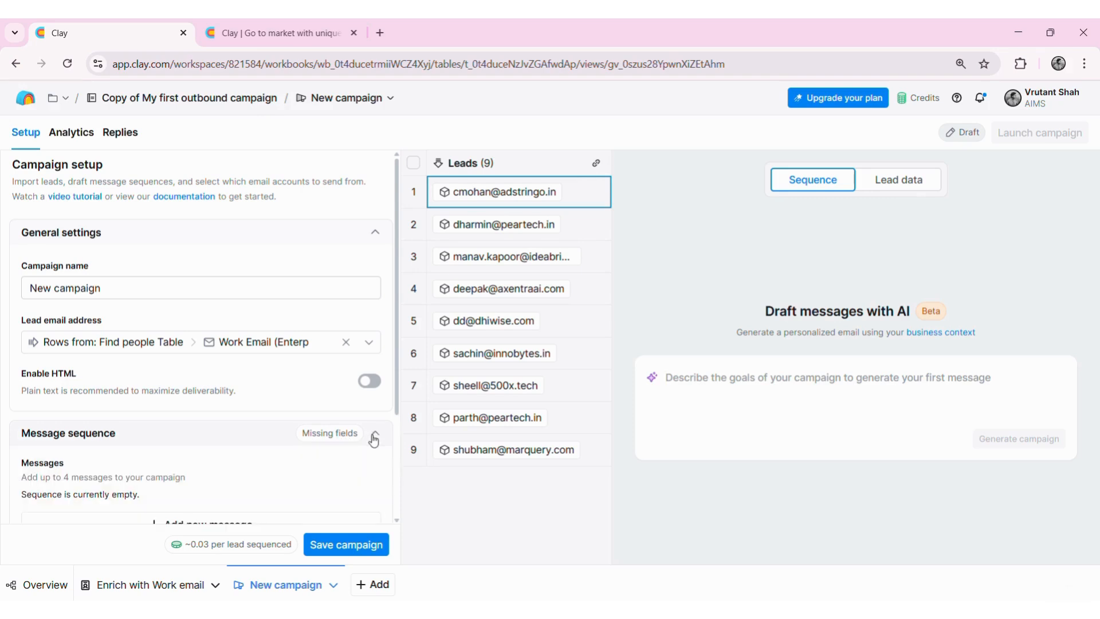
pyautogui.scroll(-3, 374, 439)
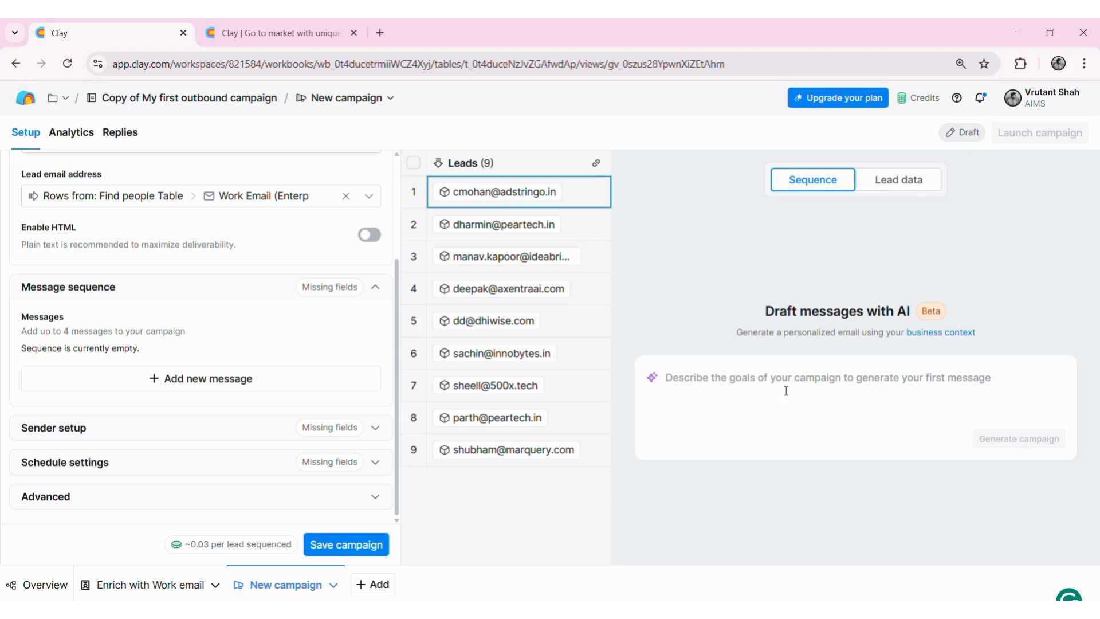
pyautogui.write('Create a')
pyautogui.write('n intro c')
pyautogui.write('old em')
pyautogui.write('wi')
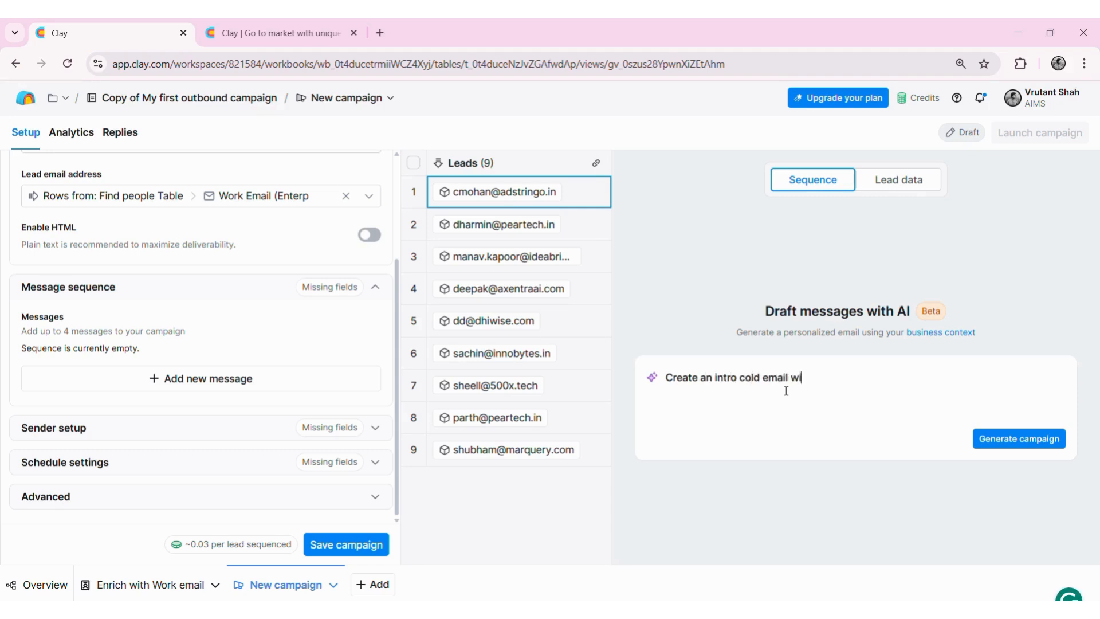
pyautogui.write('th personalization a')
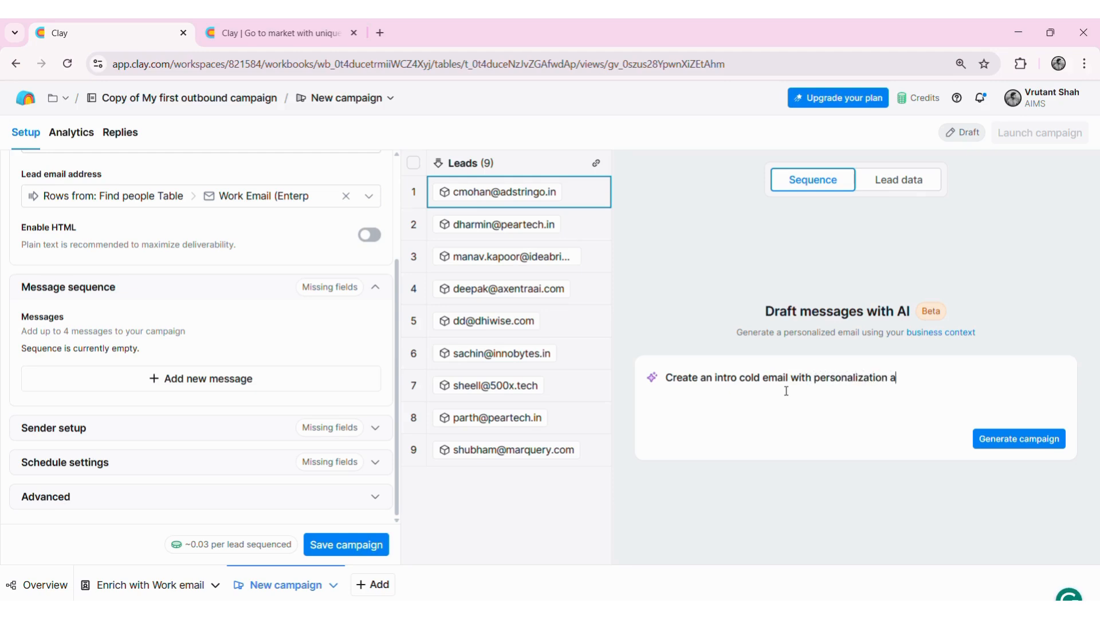
pyautogui.write("s per the person's profile")
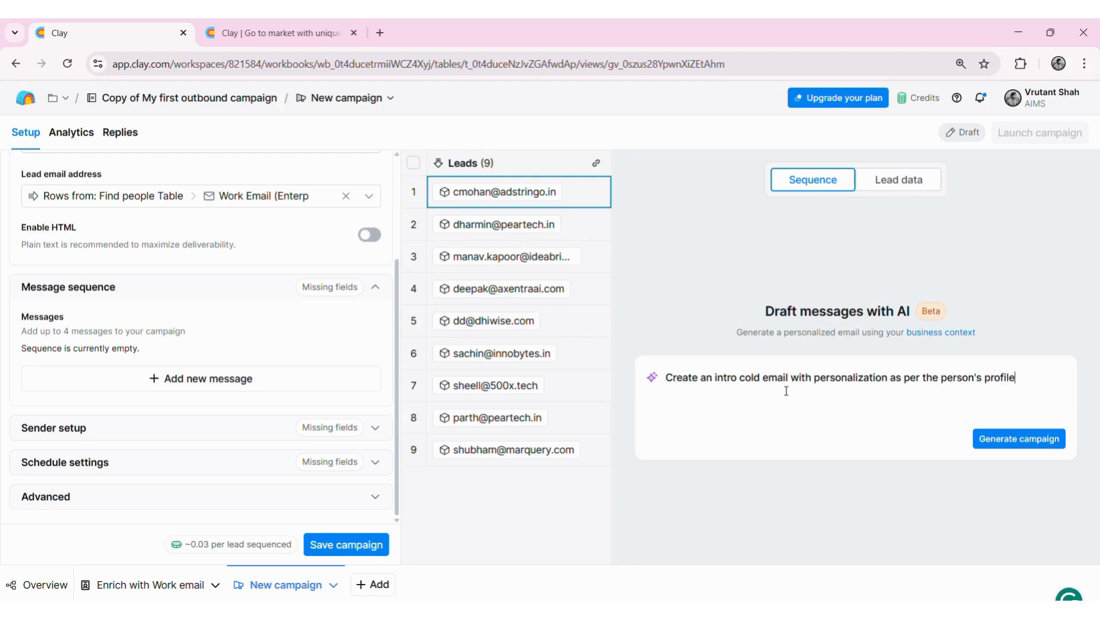
pyautogui.write(' and company to pitch ')
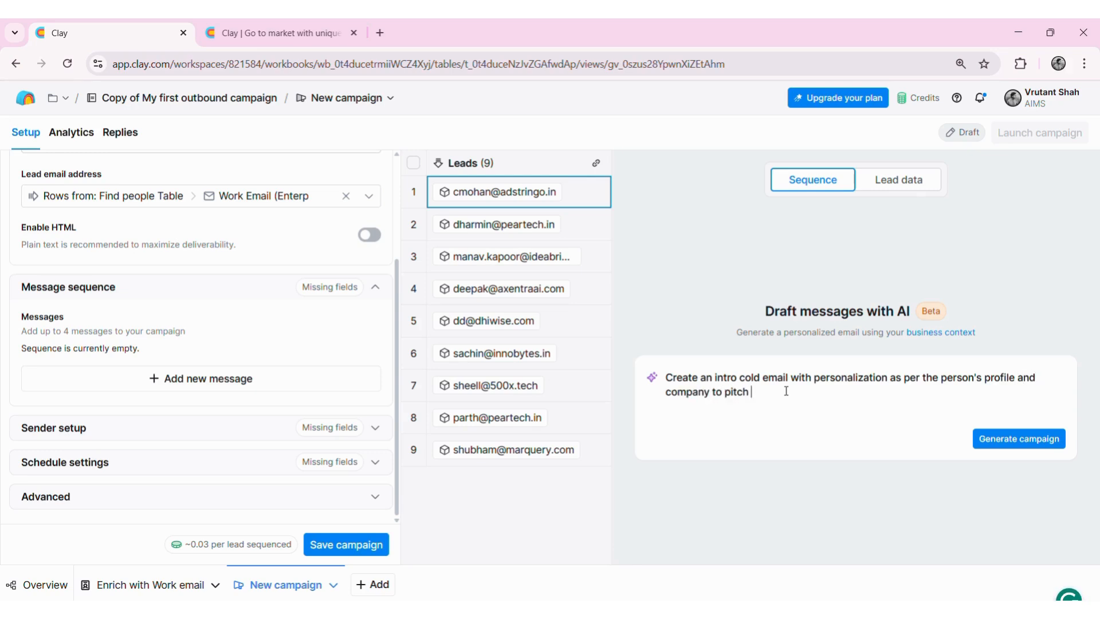
pyautogui.write('lead generation services')
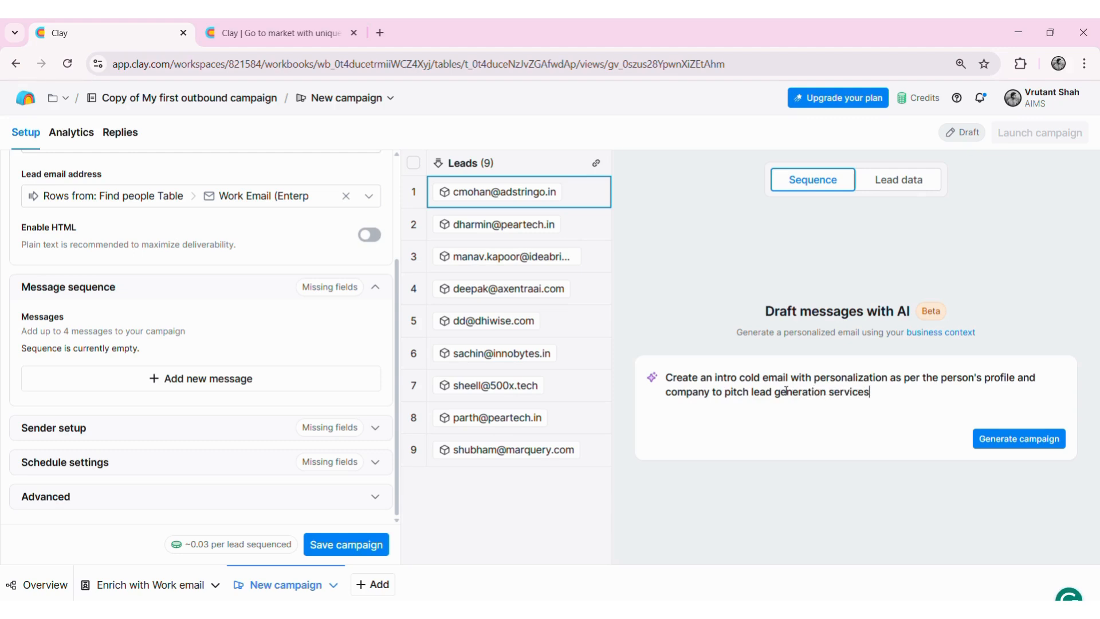
pyautogui.click(1005, 441)
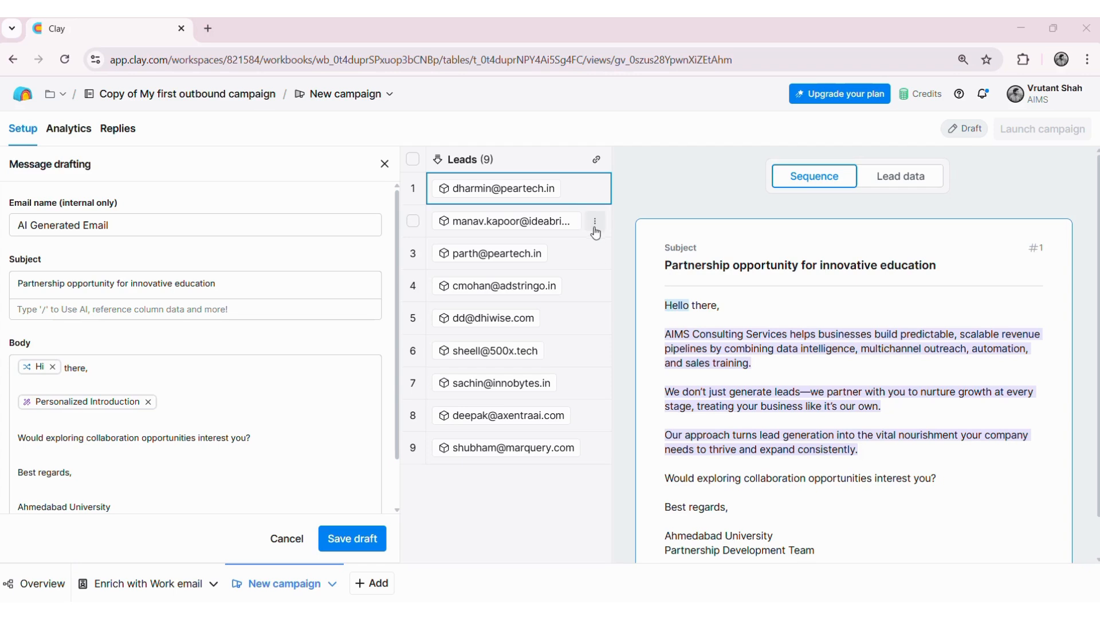
# - Review the second lead's data and preview the AI-generated email written for that lead
pyautogui.click(556, 232)
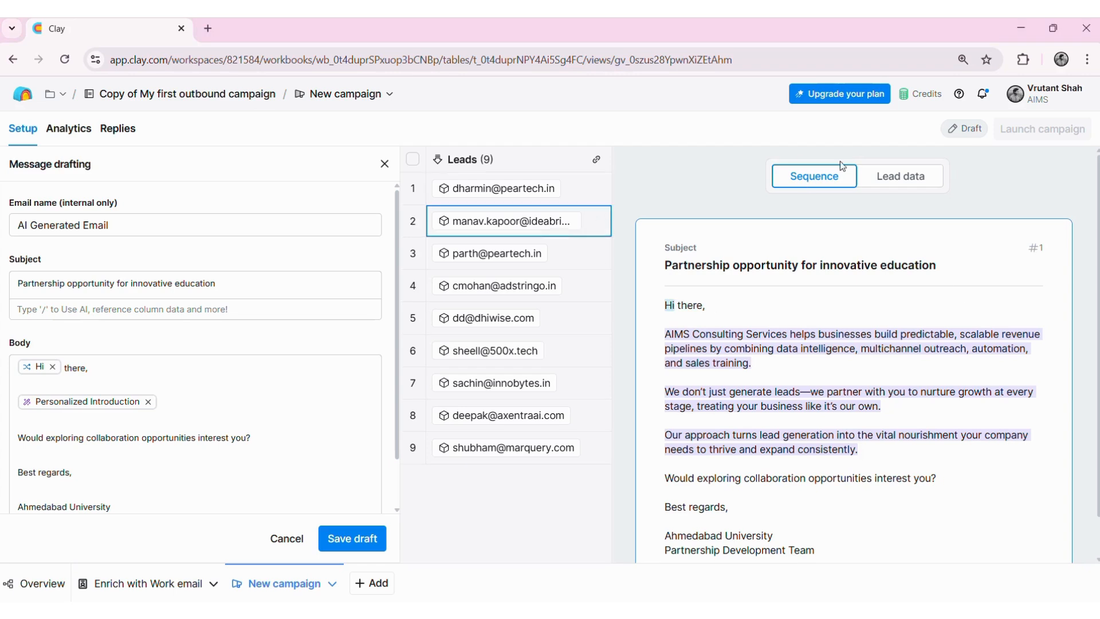
pyautogui.click(910, 177)
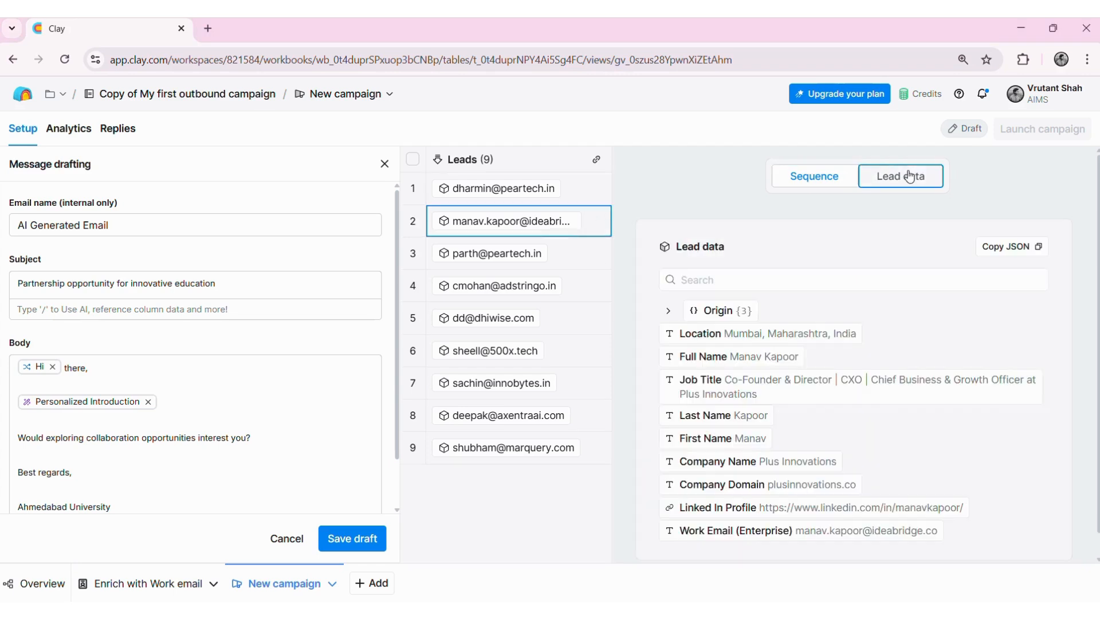
pyautogui.click(809, 178)
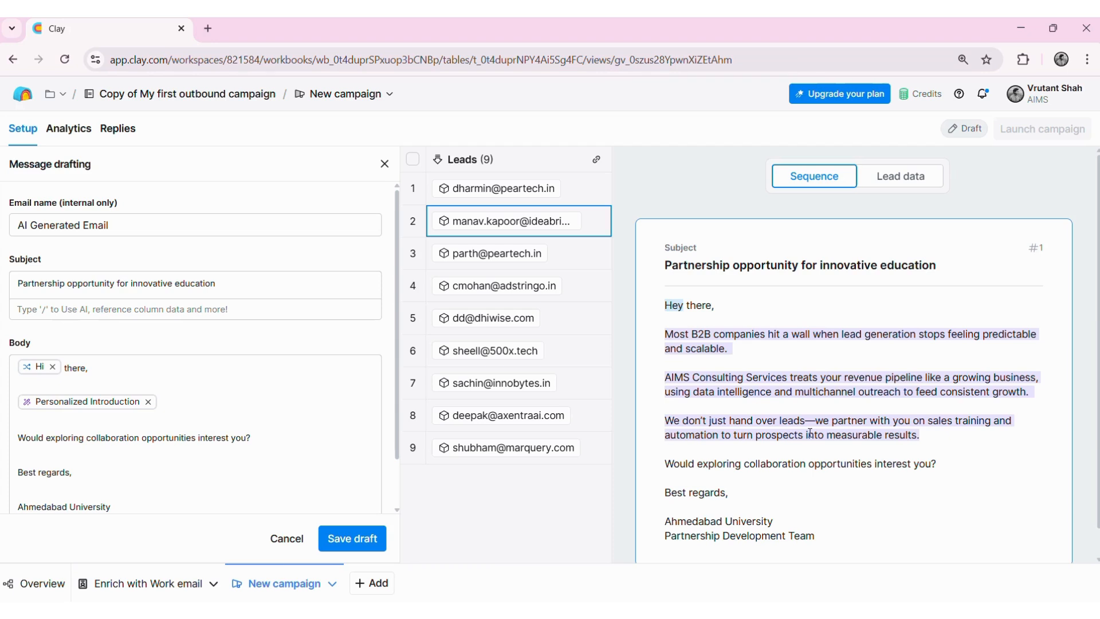
pyautogui.scroll(-1, 810, 433)
pyautogui.scroll(1, 808, 433)
# - Leave the generated draft without saving and delete AI Generated Email from the message sequence
pyautogui.click(291, 539)
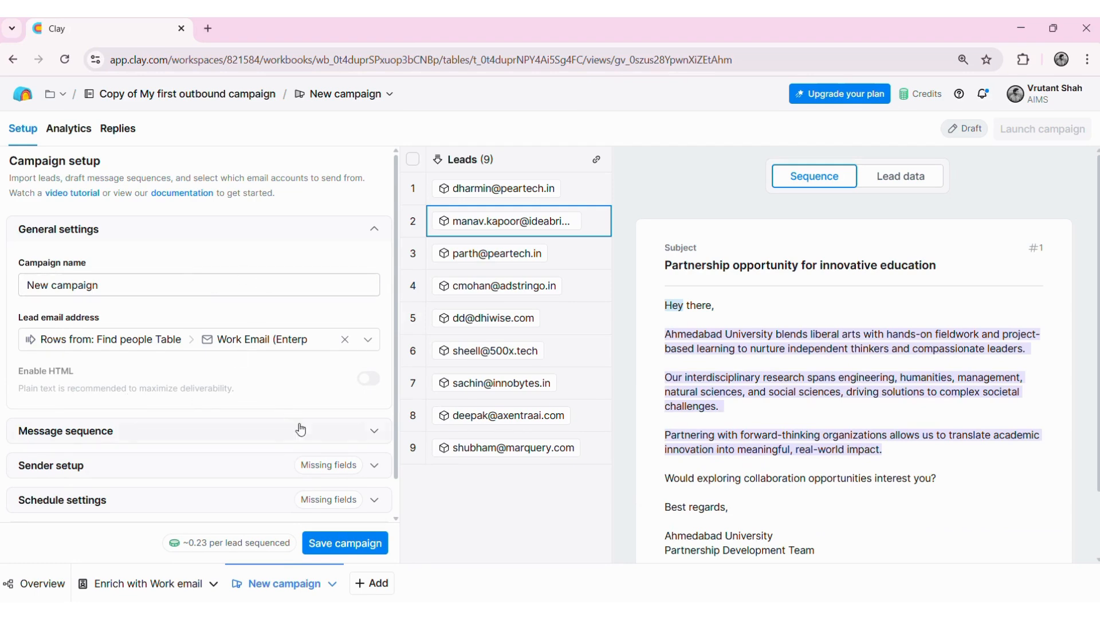
pyautogui.click(356, 434)
pyautogui.scroll(-1, 356, 434)
pyautogui.scroll(-3, 356, 434)
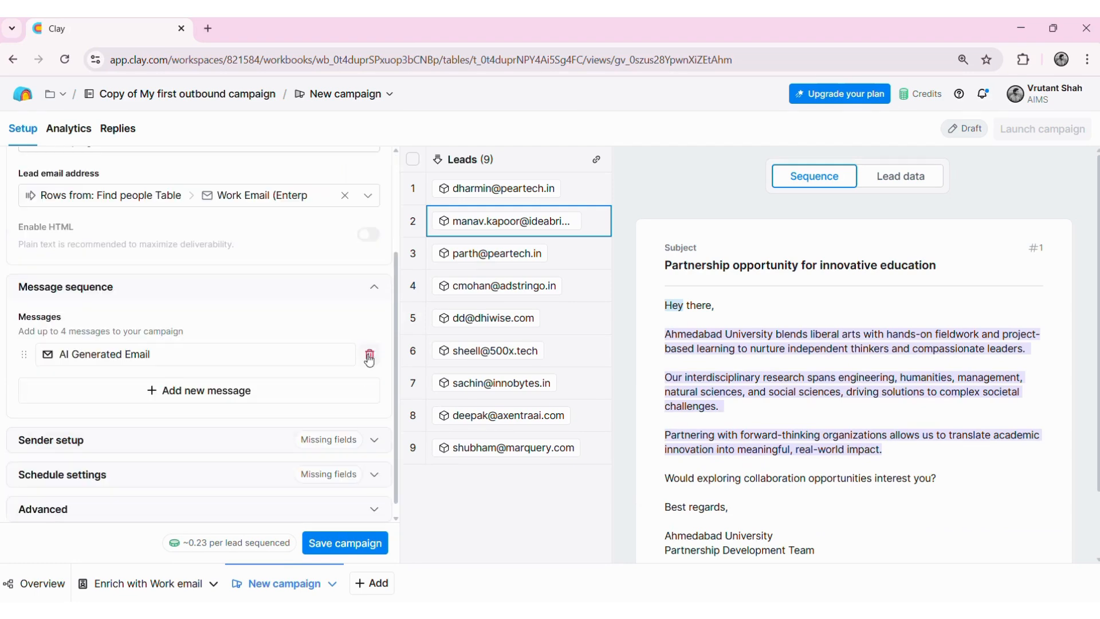
pyautogui.click(368, 354)
# - Add a new message with the subject "Looking to connect" followed by the Company Name variable from the Find people table
pyautogui.click(213, 377)
pyautogui.click(106, 285)
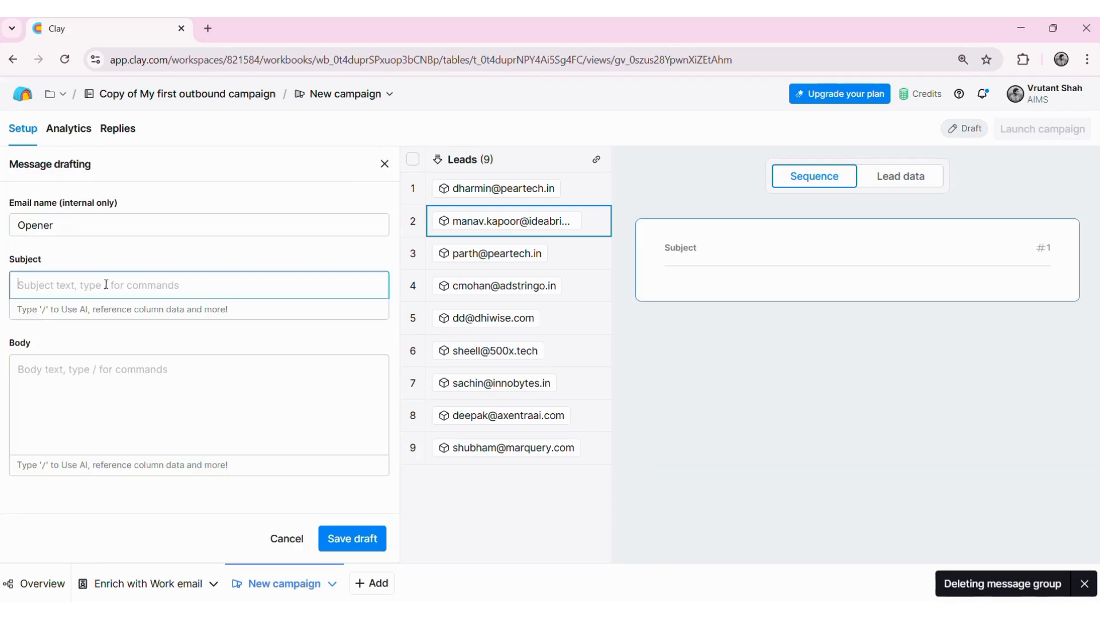
pyautogui.write('Looi')
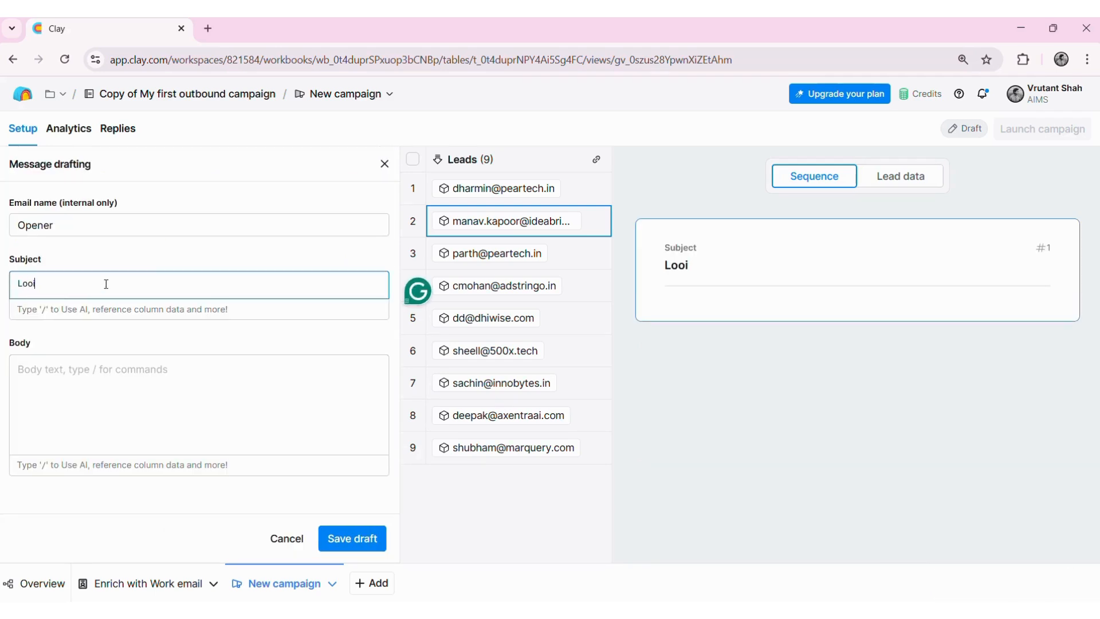
pyautogui.press('BackSpace')
pyautogui.write('king to connect')
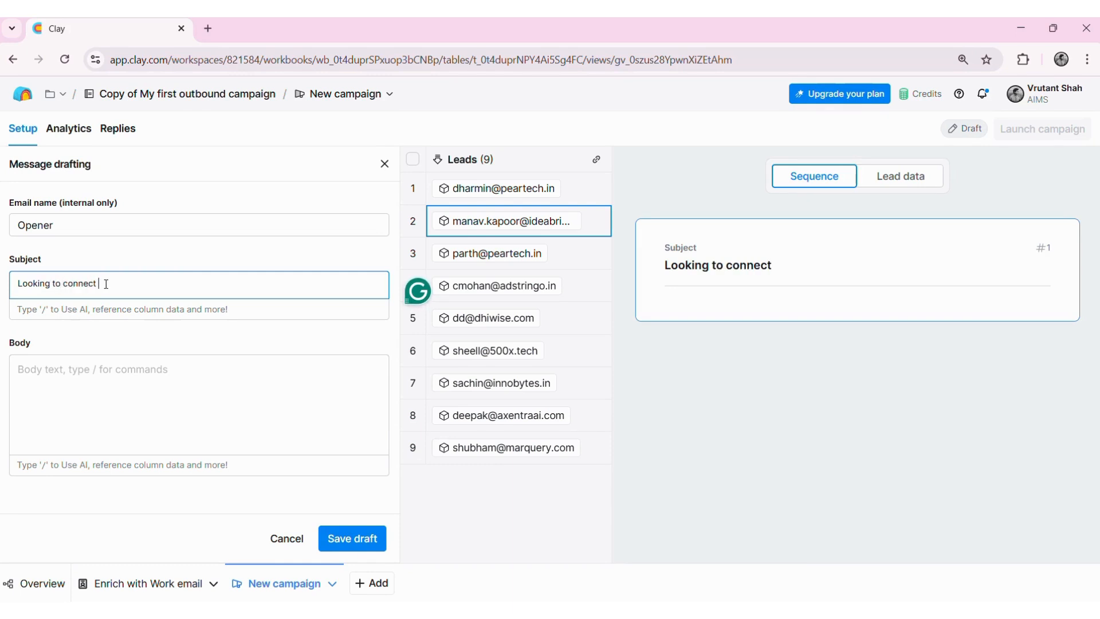
pyautogui.write(' /')
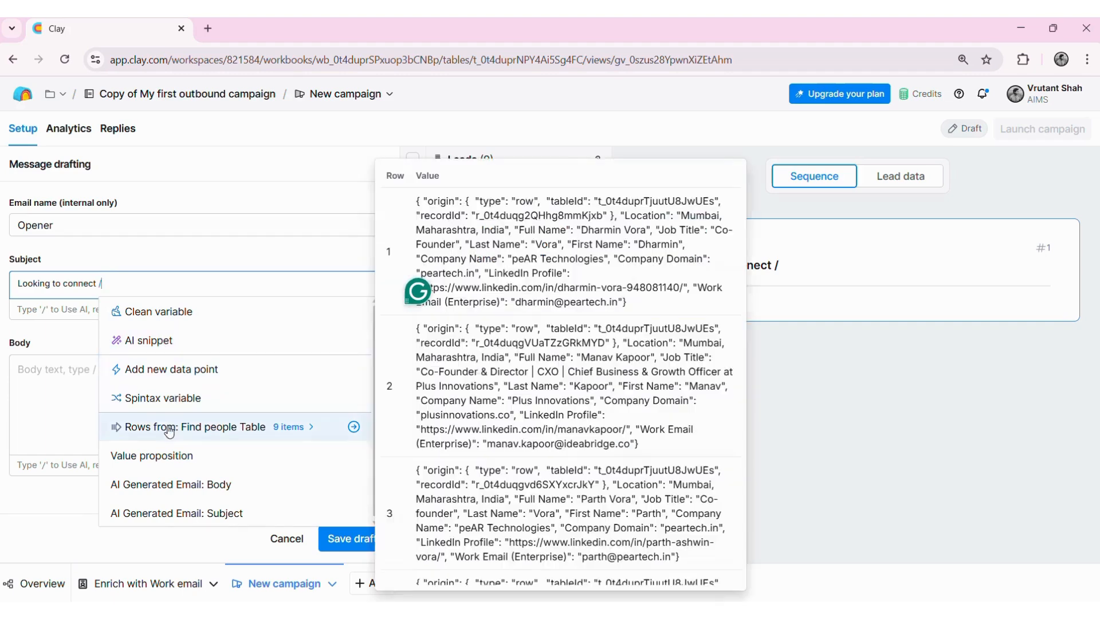
pyautogui.click(166, 429)
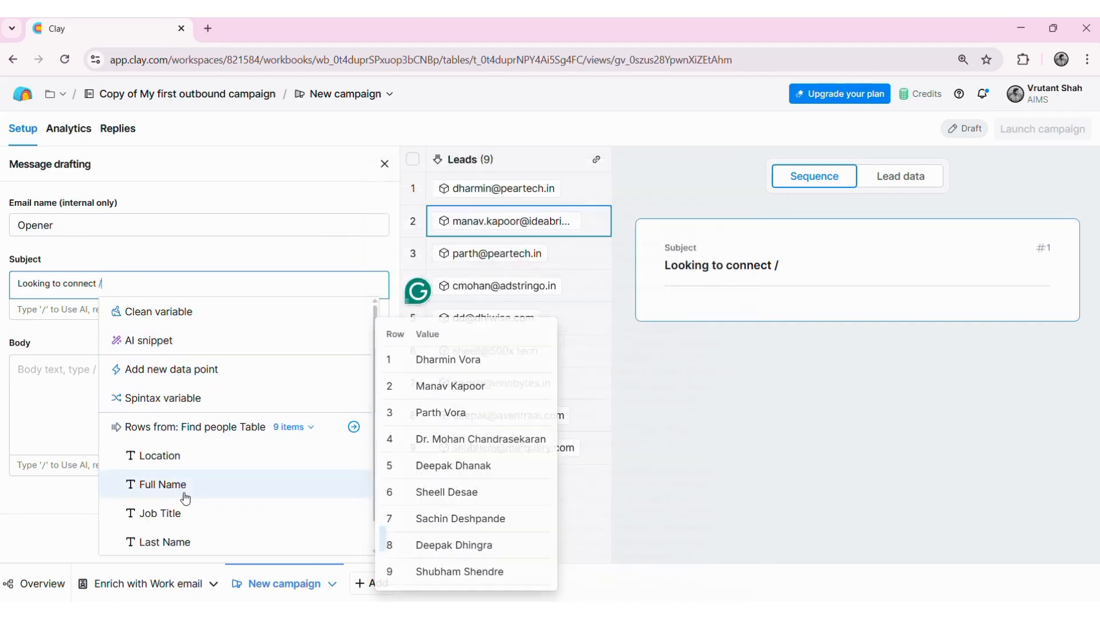
pyautogui.scroll(-3, 183, 459)
pyautogui.click(182, 470)
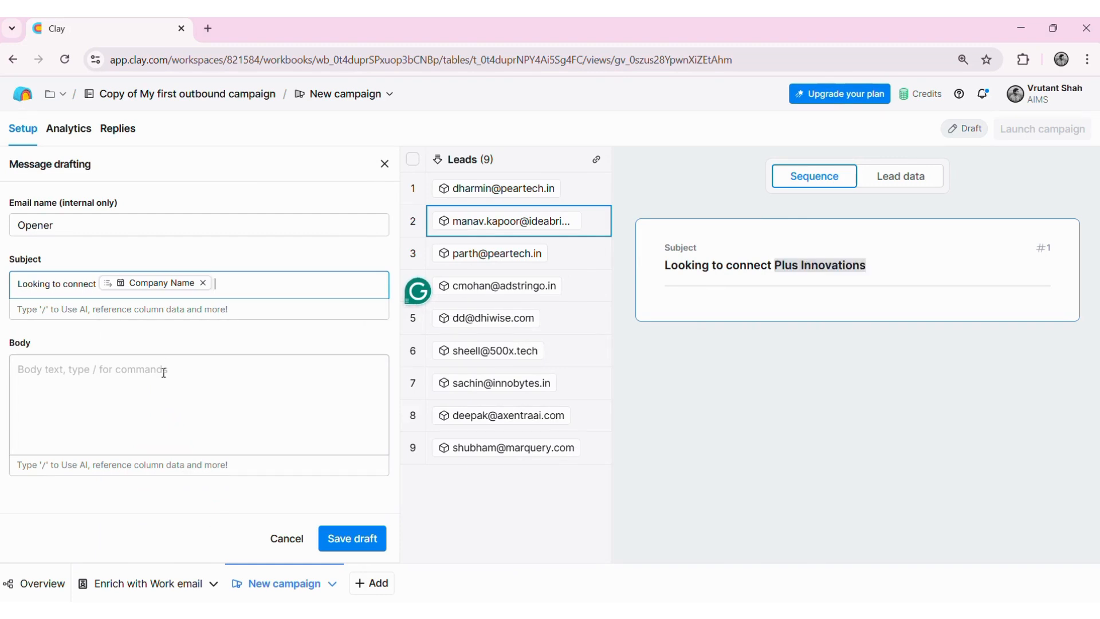
# - Start the email body with "Hi" and the First Name variable from the Find people table, followed by a blank line
pyautogui.click(131, 395)
pyautogui.write('Hi')
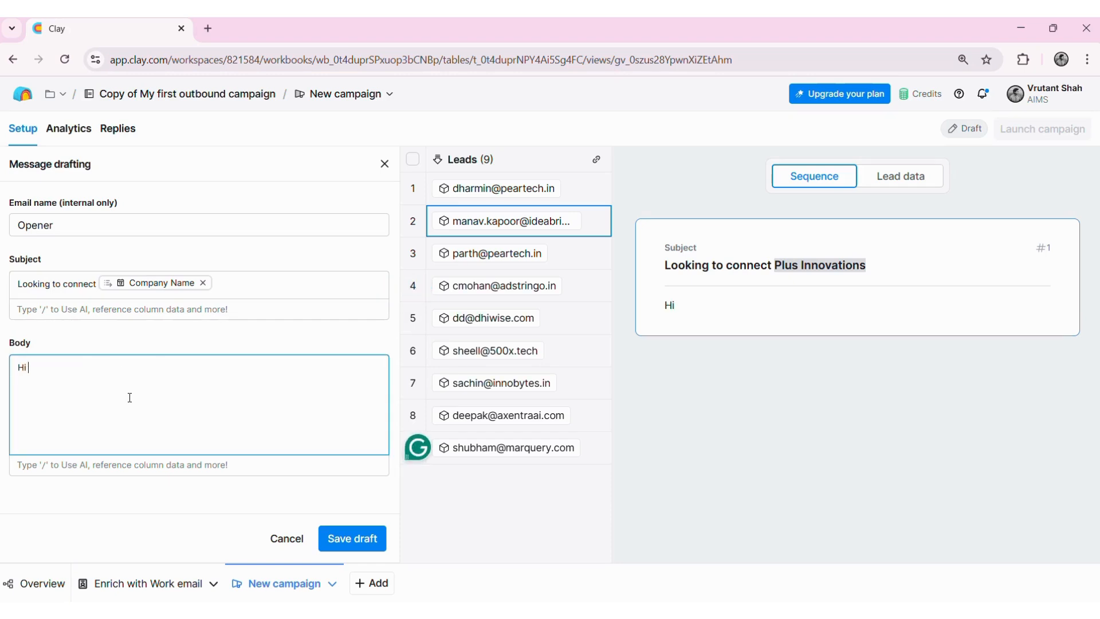
pyautogui.write(' /')
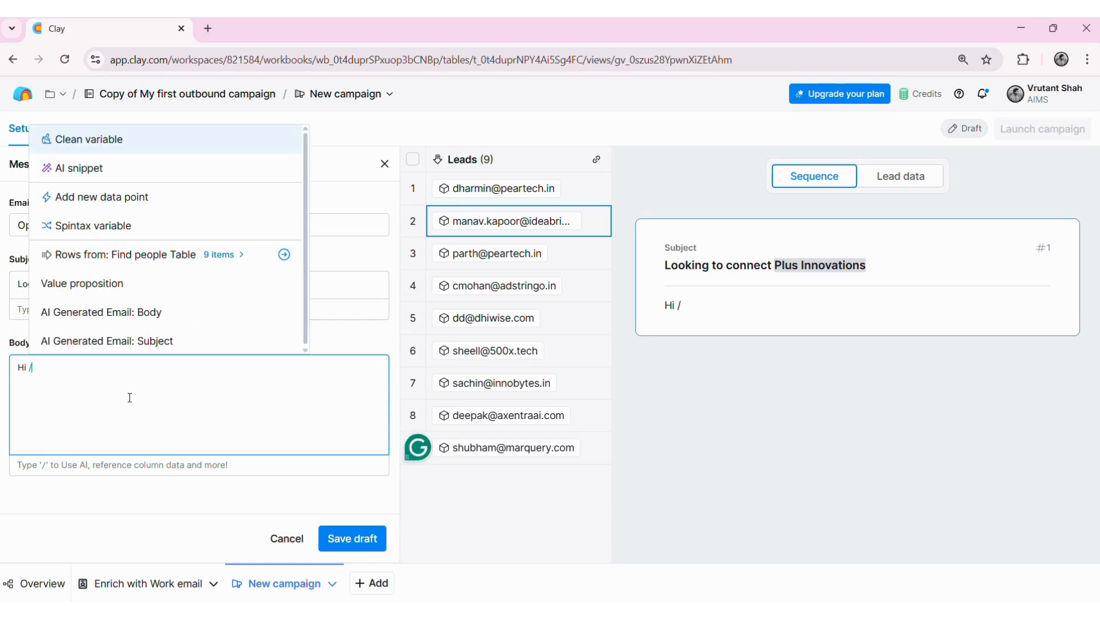
pyautogui.click(131, 257)
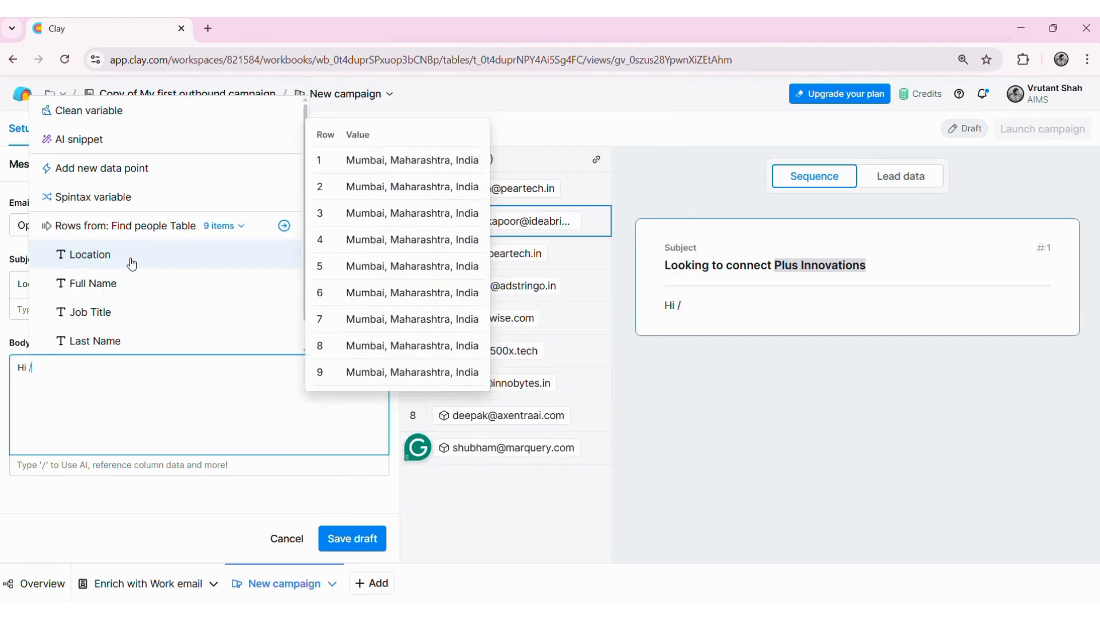
pyautogui.scroll(-2, 134, 309)
pyautogui.click(129, 280)
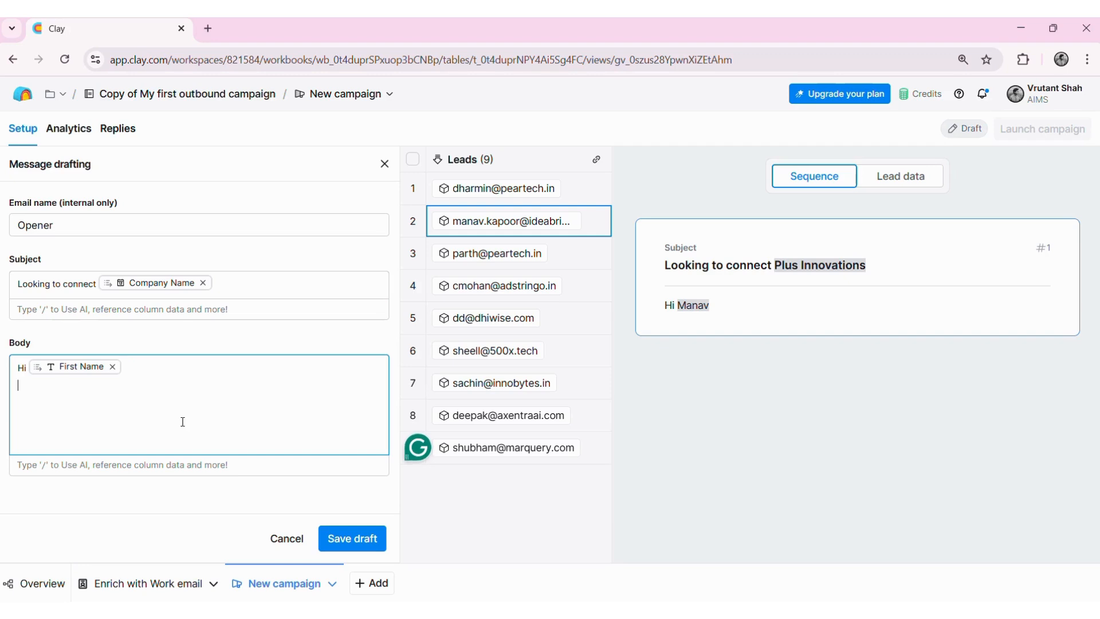
pyautogui.press('Return')
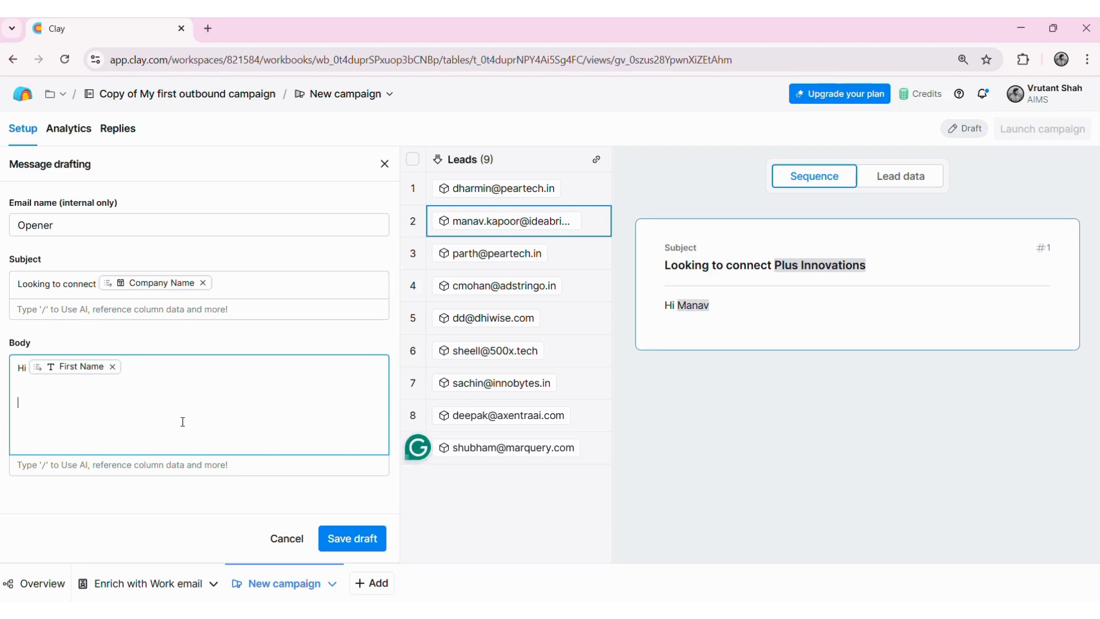
# - Insert an AI snippet below the greeting and review the available models, keeping OpenAI GPT 4.1 Mini
pyautogui.write('/')
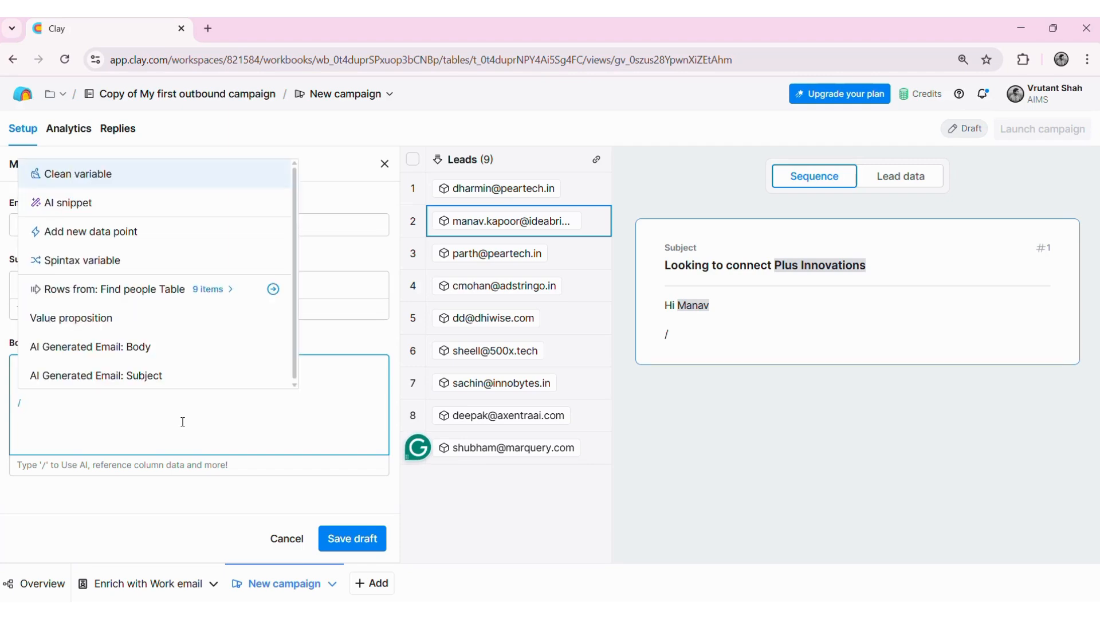
pyautogui.click(156, 212)
pyautogui.click(109, 261)
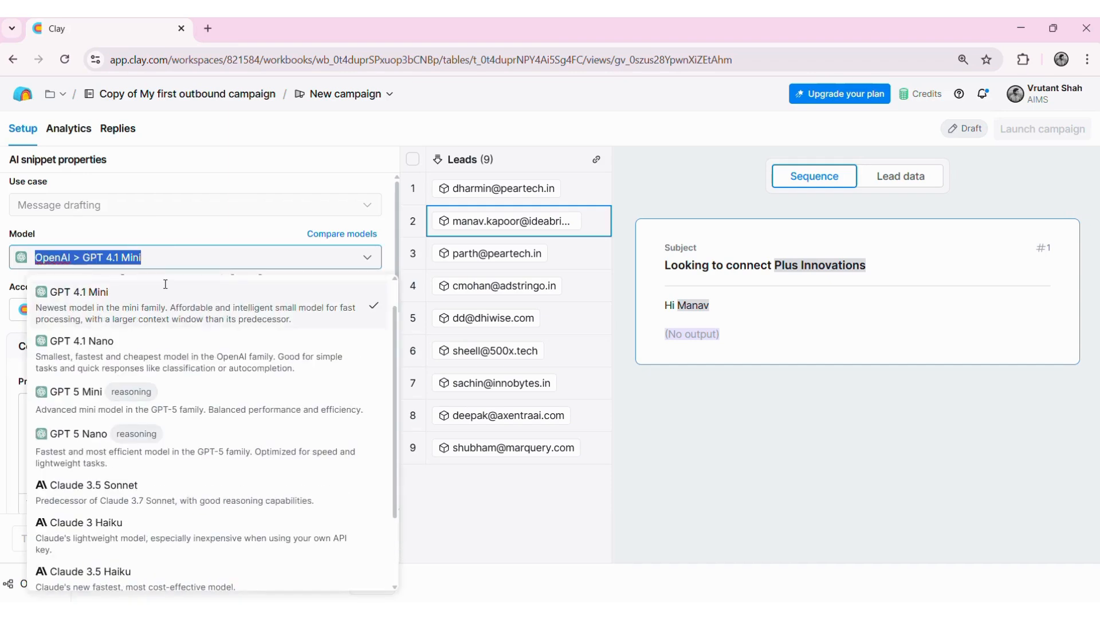
pyautogui.scroll(-2, 176, 418)
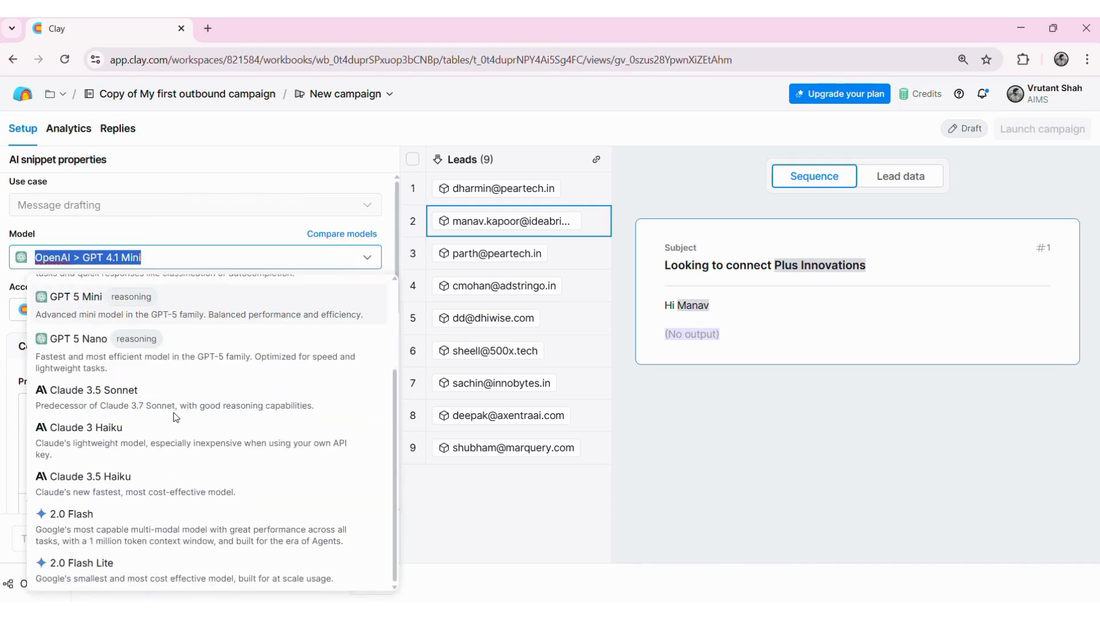
pyautogui.scroll(3, 176, 417)
pyautogui.click(212, 226)
# - Write the AI snippet prompt "Create personalised intro line based on role and company", save it, and check the generated intro in the email preview
pyautogui.click(117, 440)
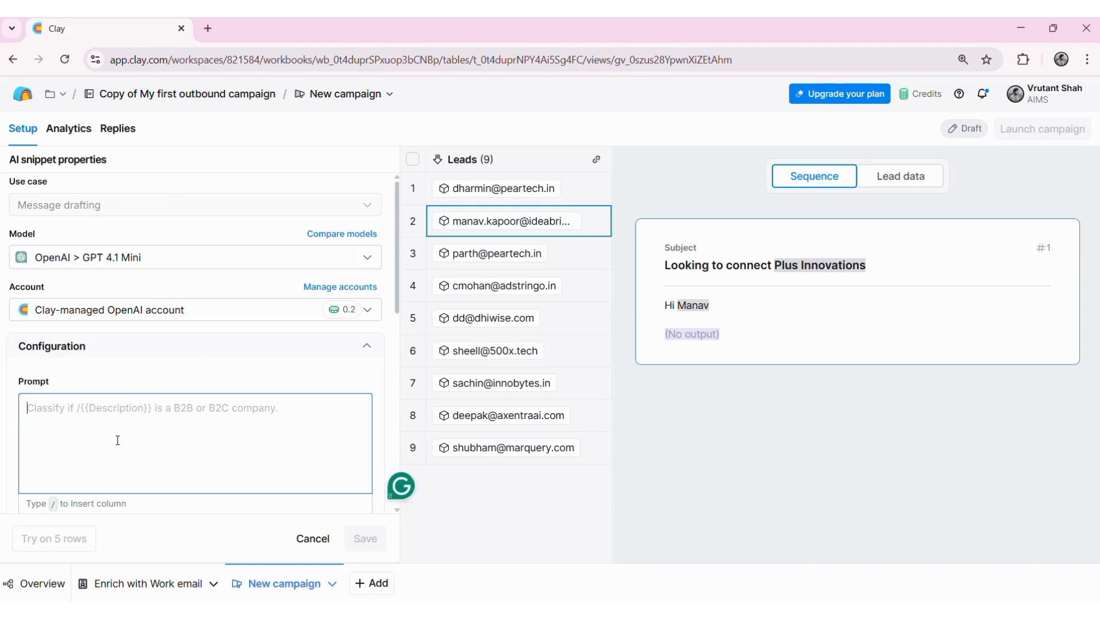
pyautogui.write('C')
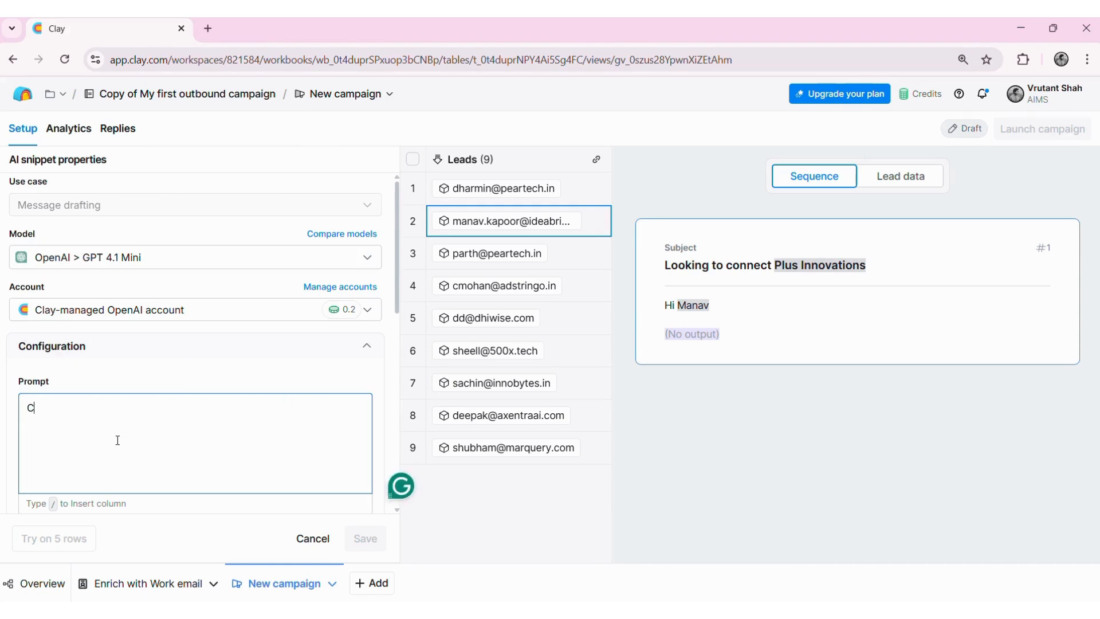
pyautogui.write('reate persona')
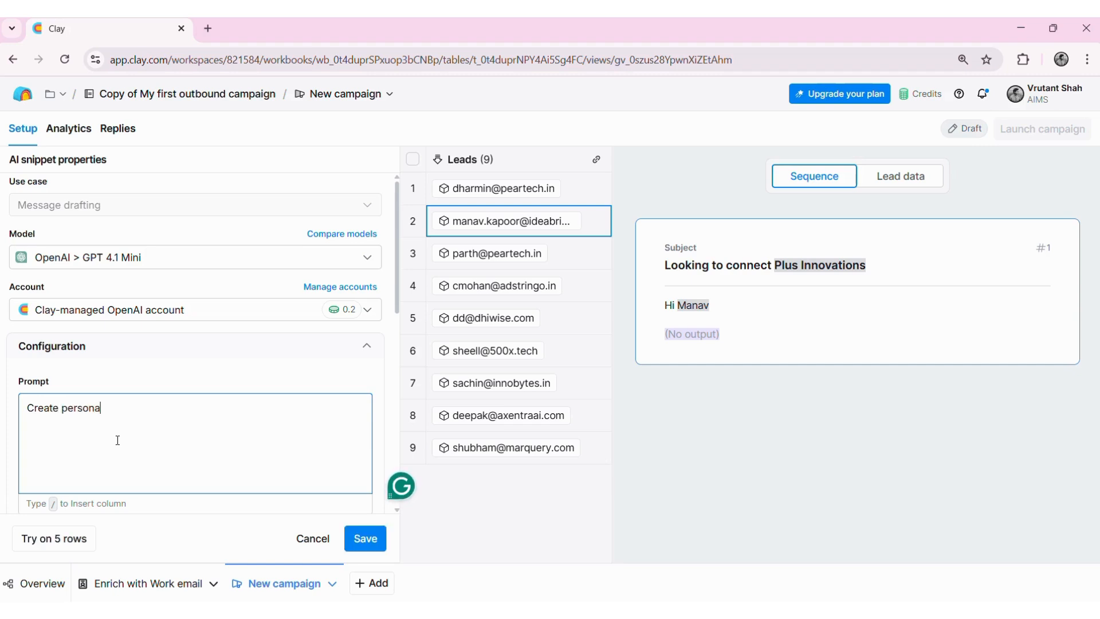
pyautogui.write('lised intro line ')
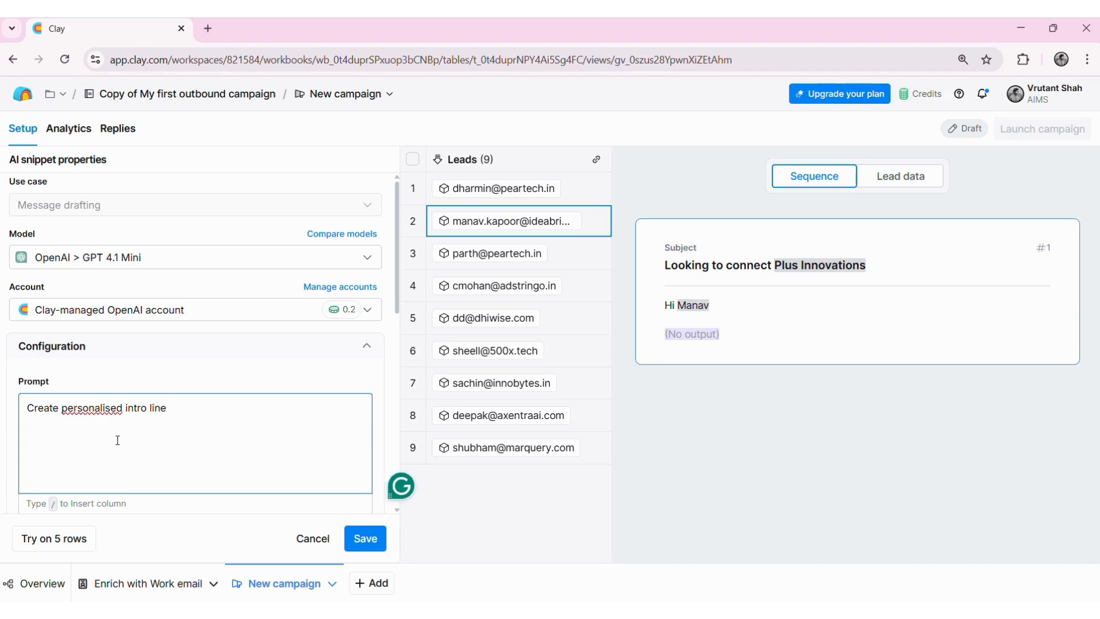
pyautogui.write('based on ')
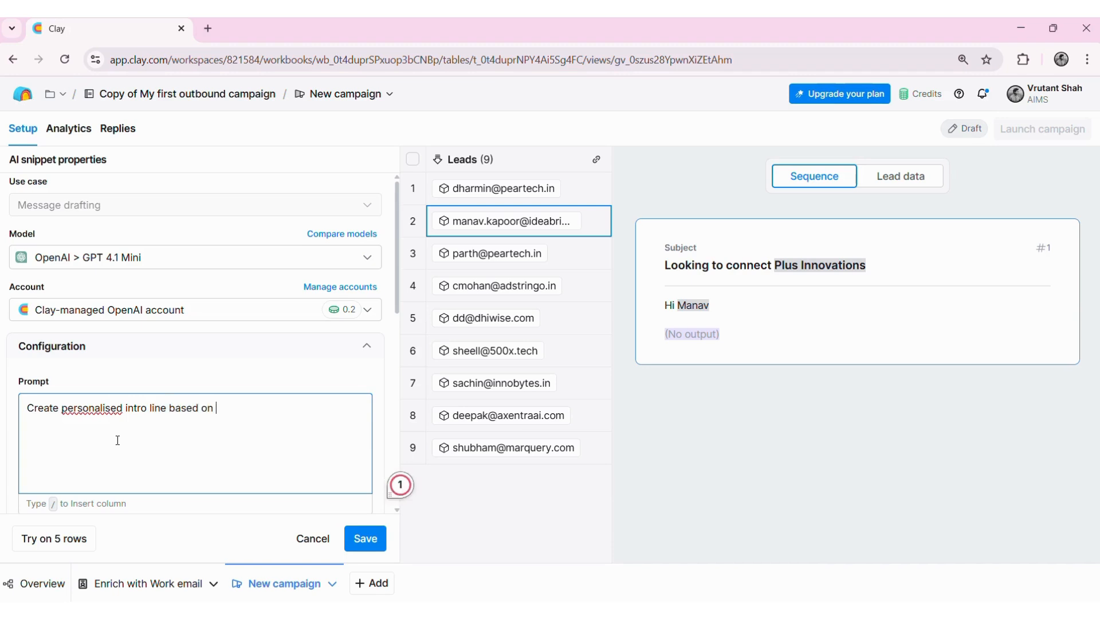
pyautogui.write('role and company')
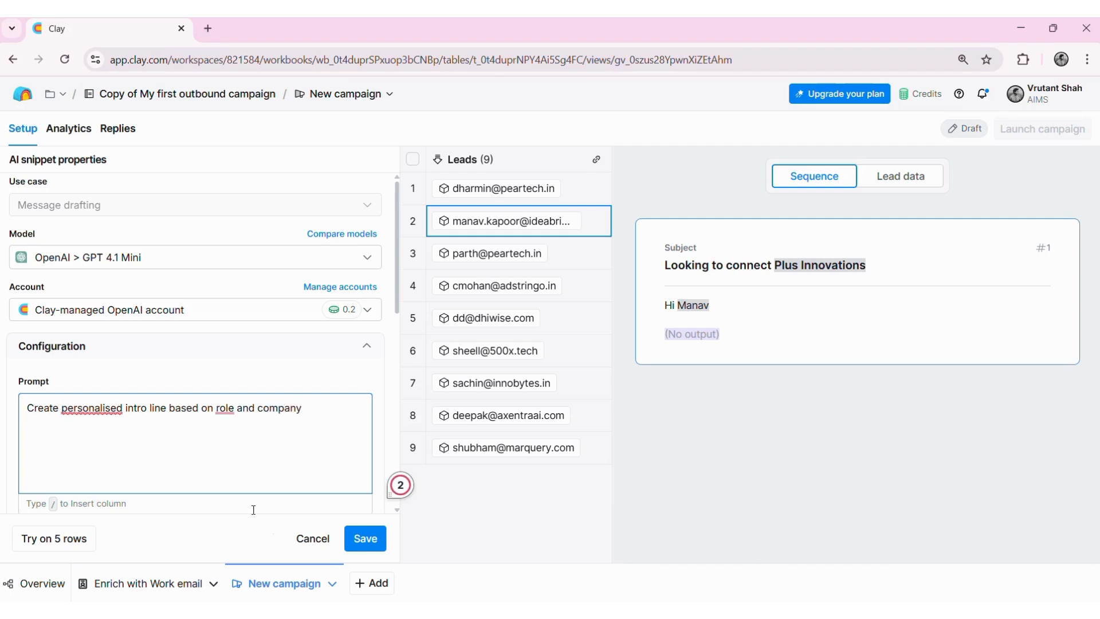
pyautogui.click(377, 542)
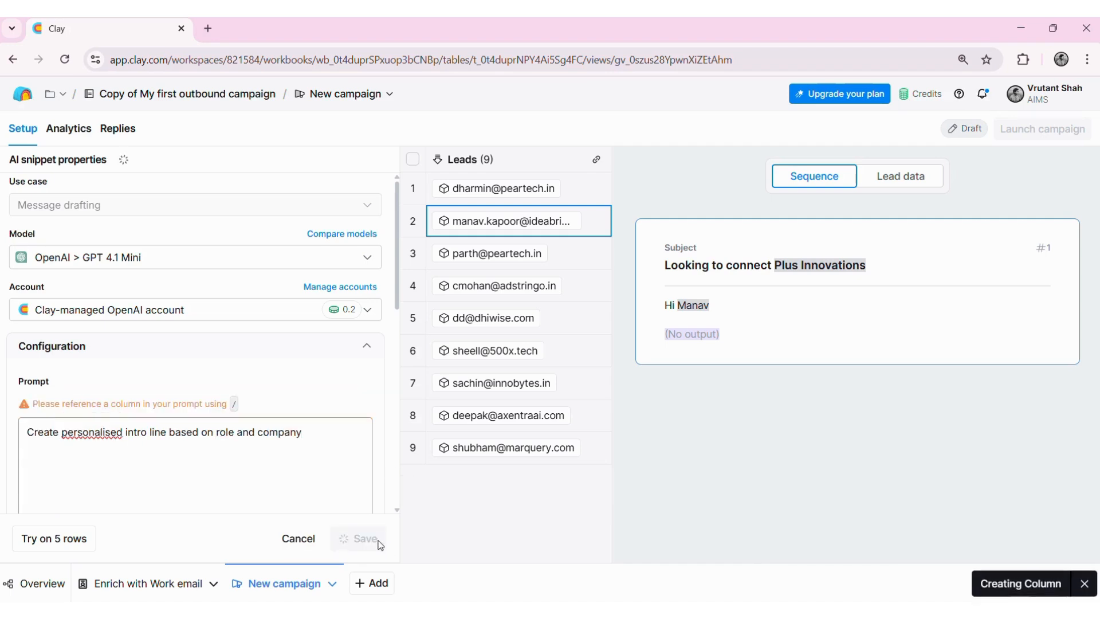
pyautogui.scroll(-5, 330, 392)
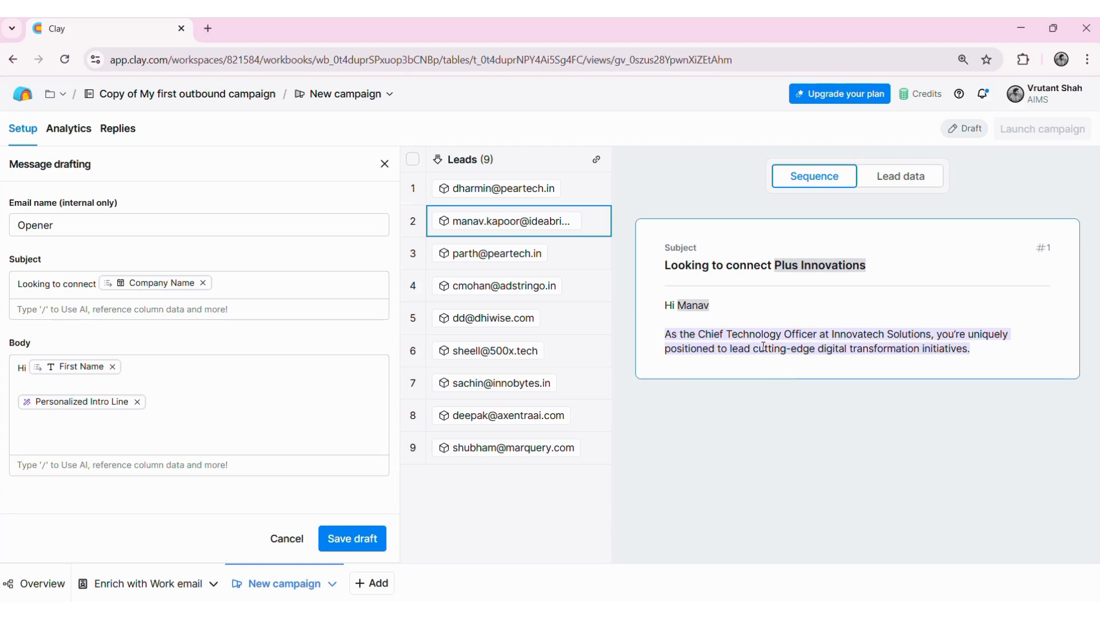
pyautogui.moveTo(665, 335); pyautogui.dragTo(981, 356)
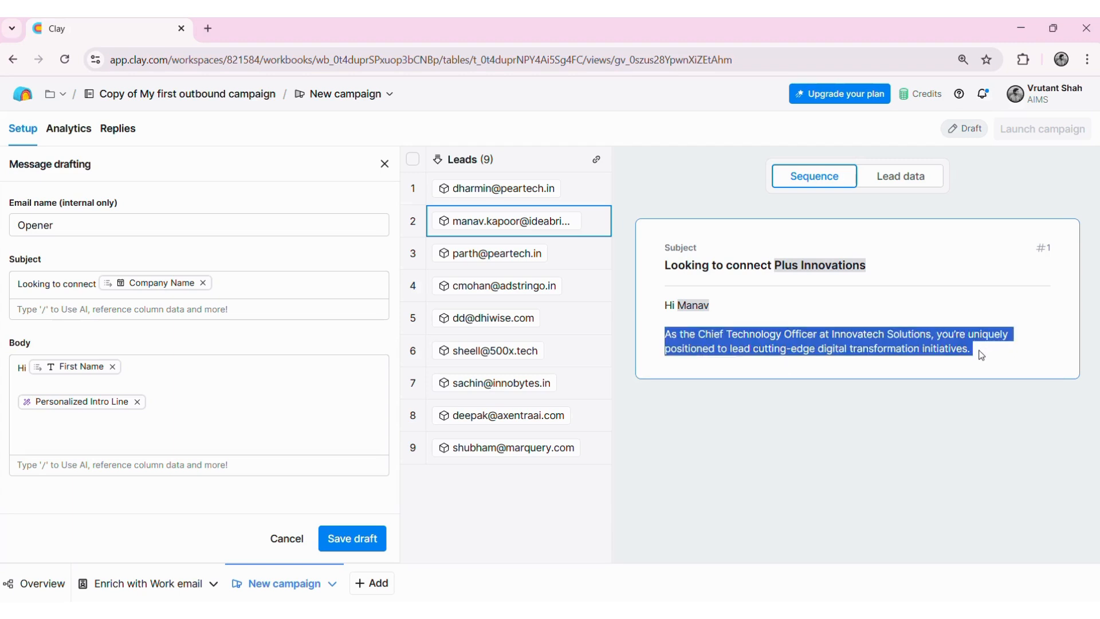
# - Add the paragraph "We are a B2B Lead generation company....." below the intro line snippet and save the Opener draft
pyautogui.click(238, 425)
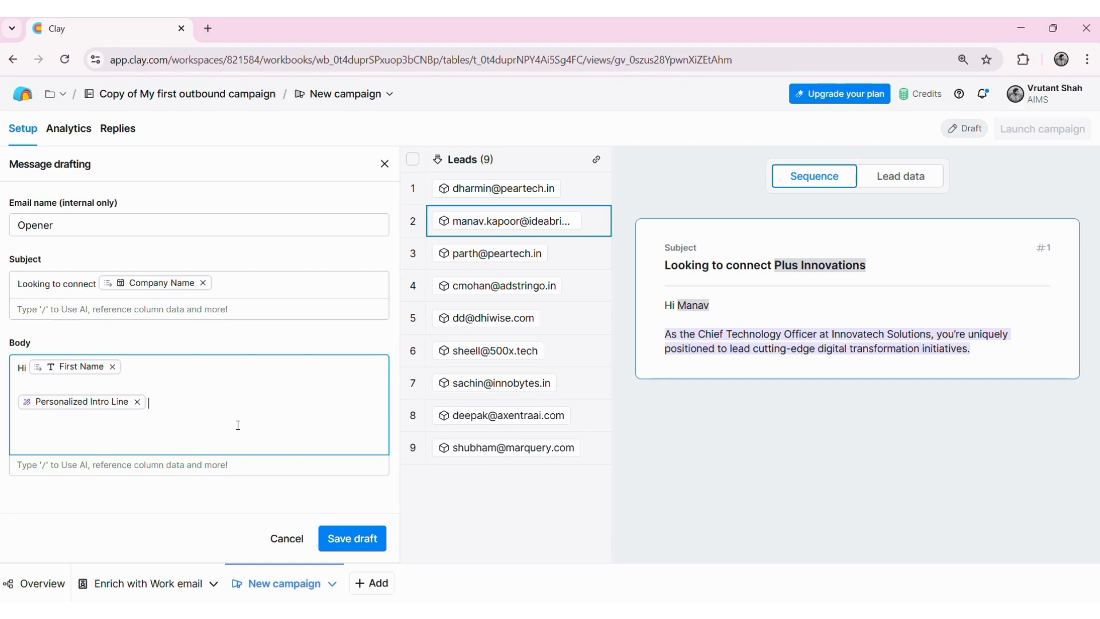
pyautogui.press('Return')
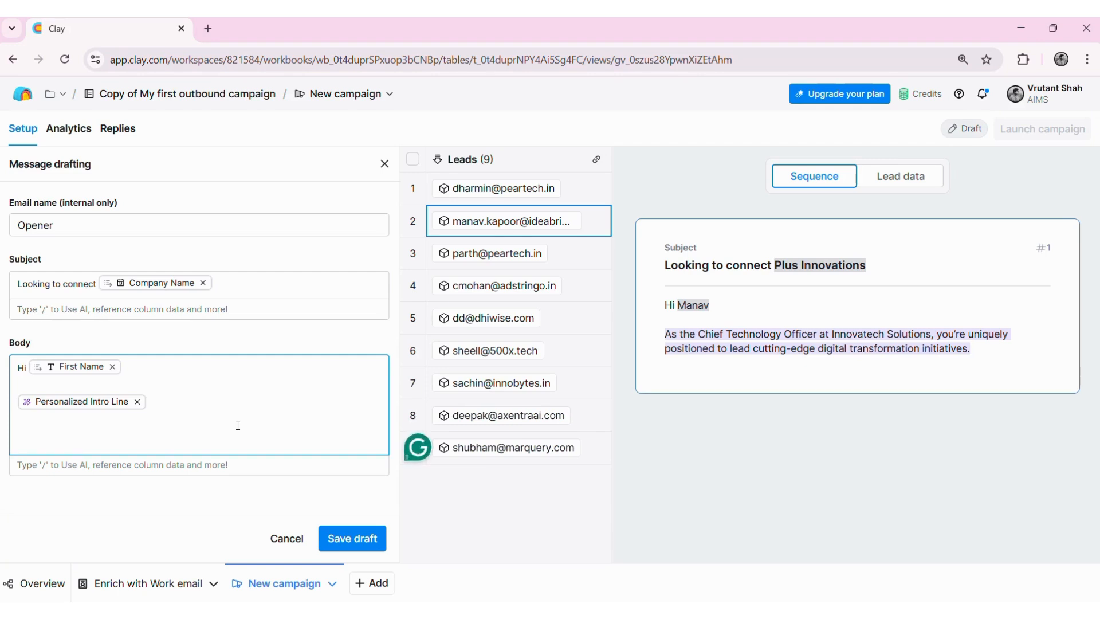
pyautogui.write('We are ')
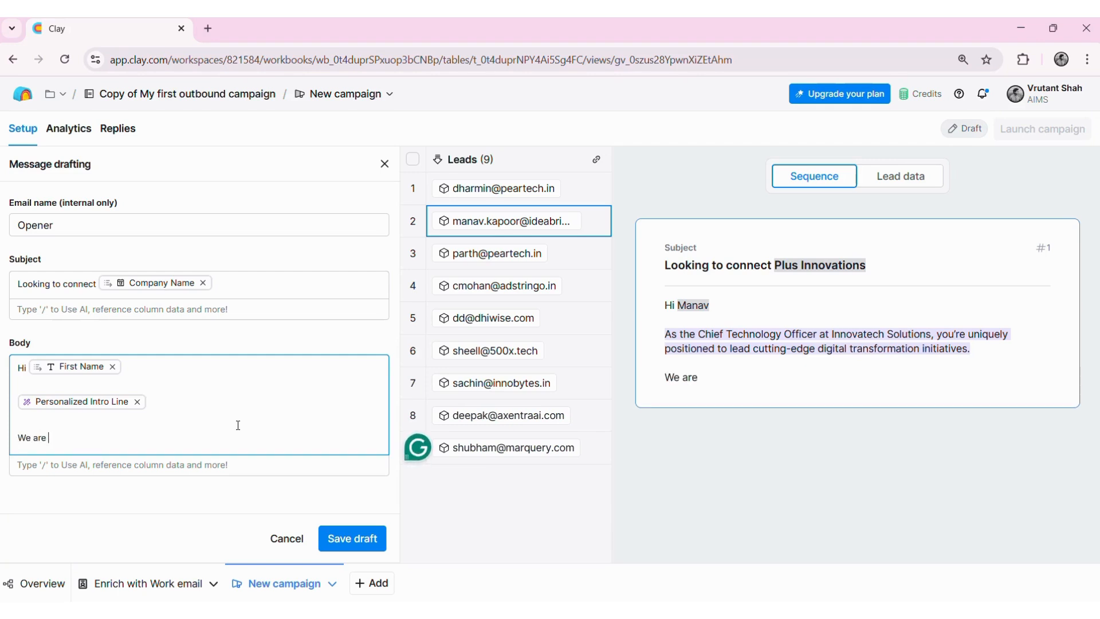
pyautogui.write('a B2B Lead generat')
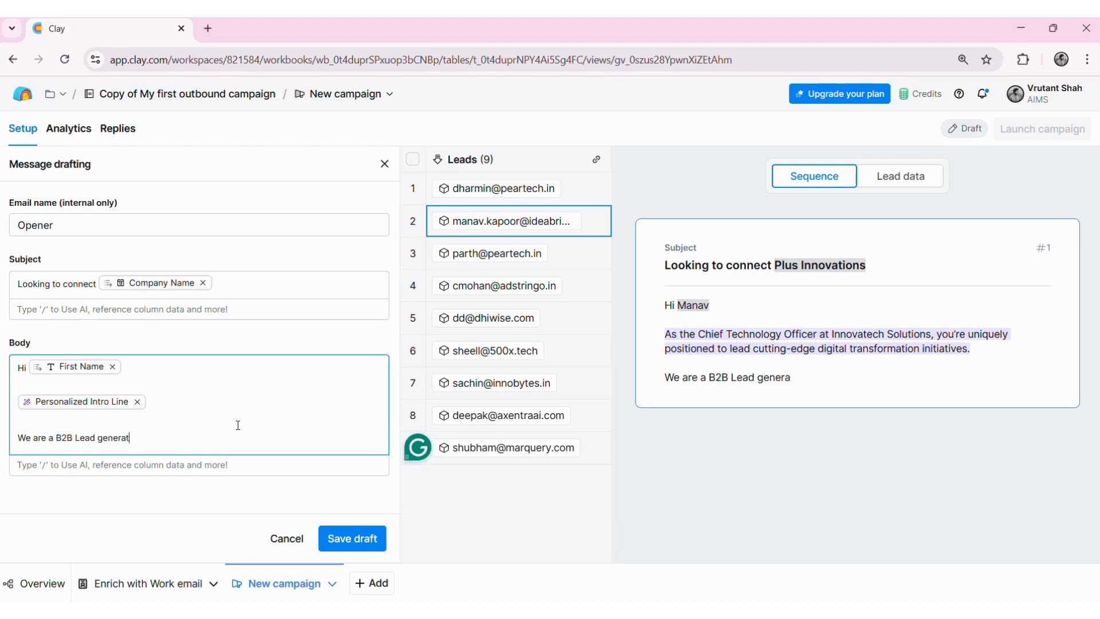
pyautogui.write('ion company')
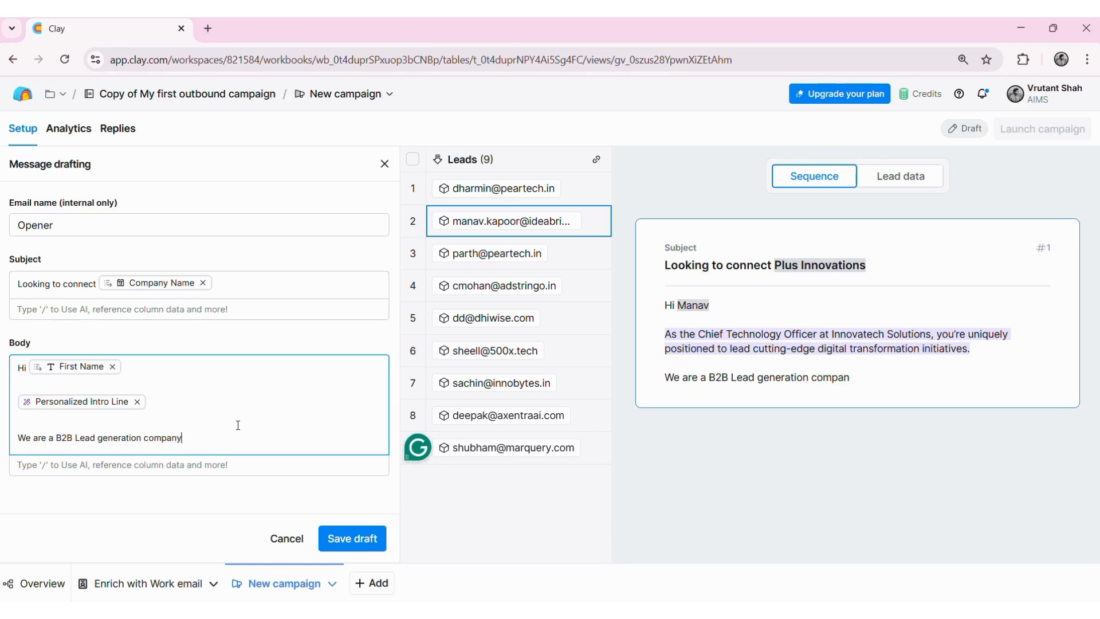
pyautogui.write('.....')
pyautogui.click(352, 539)
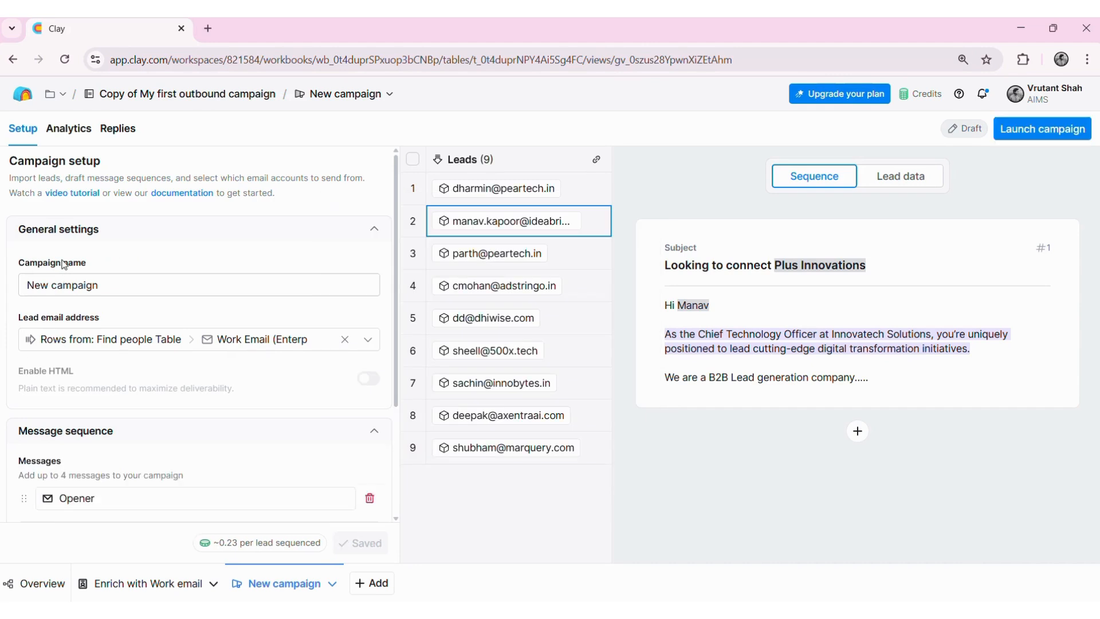
# - Start a follow-up message, review its message type options, and cancel it without saving
pyautogui.scroll(-3, 125, 413)
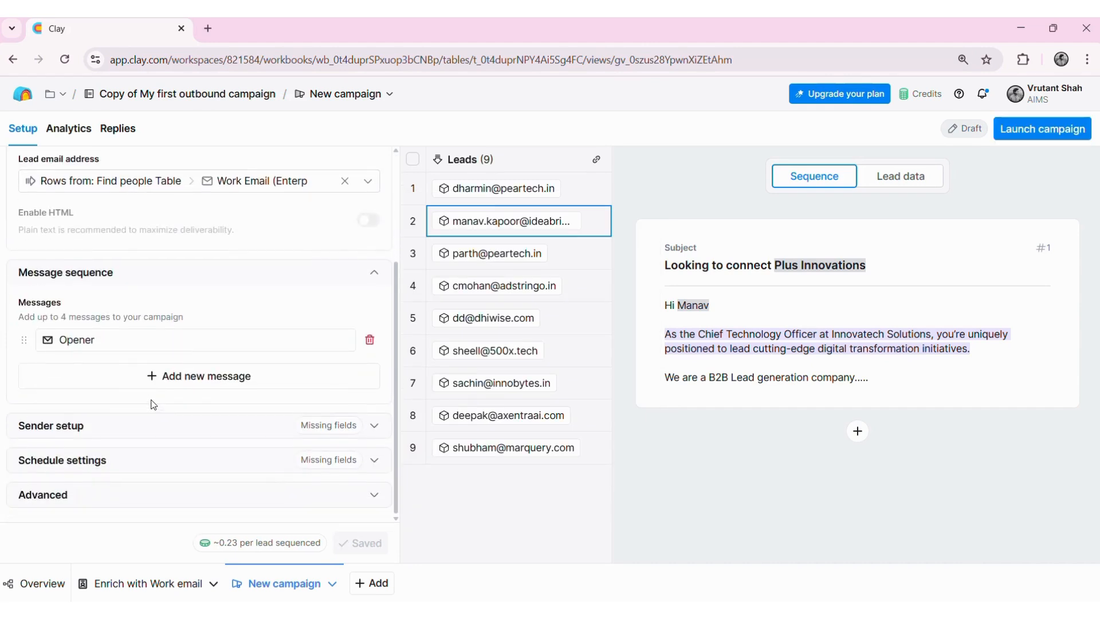
pyautogui.click(198, 375)
pyautogui.click(292, 226)
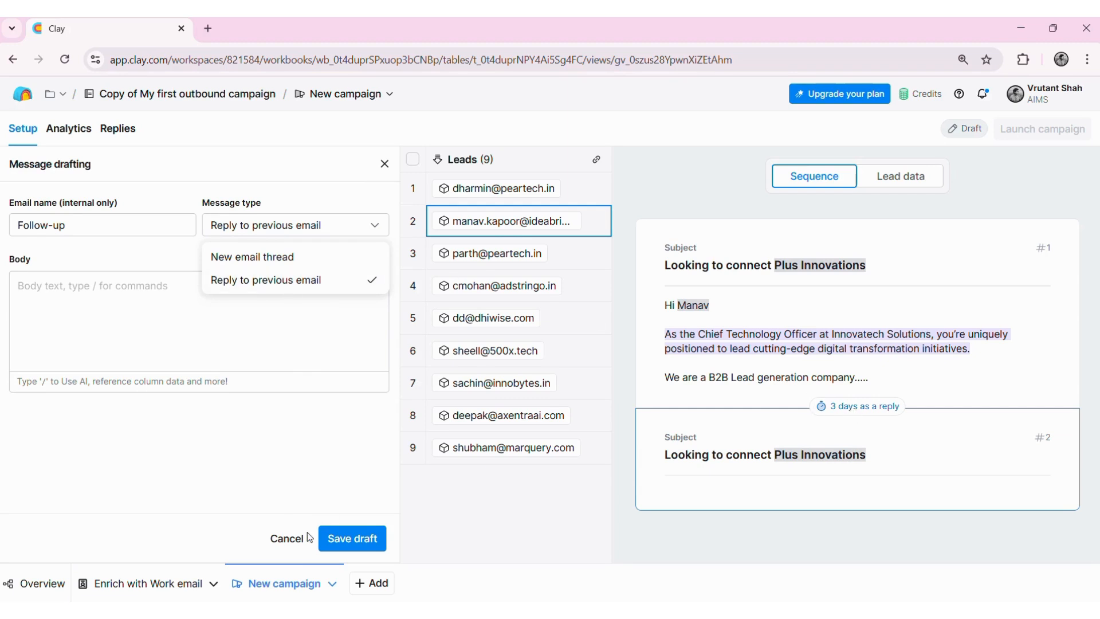
pyautogui.click(279, 541)
pyautogui.click(279, 541)
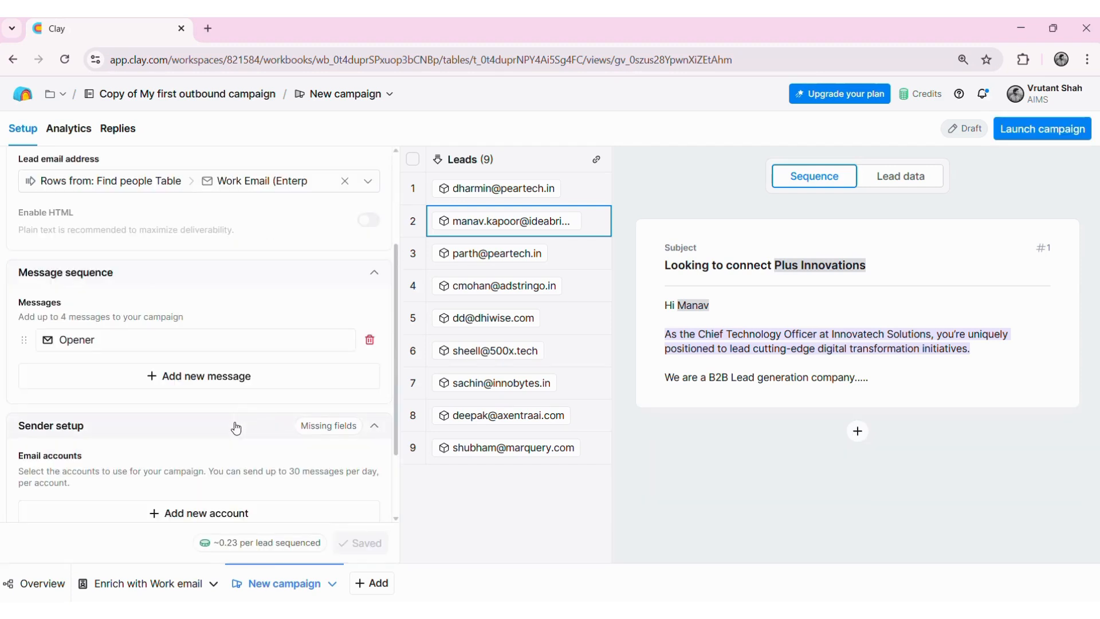
# - Review the campaign's sender setup and schedule settings, including the available timezones, without choosing one
pyautogui.scroll(-2, 236, 428)
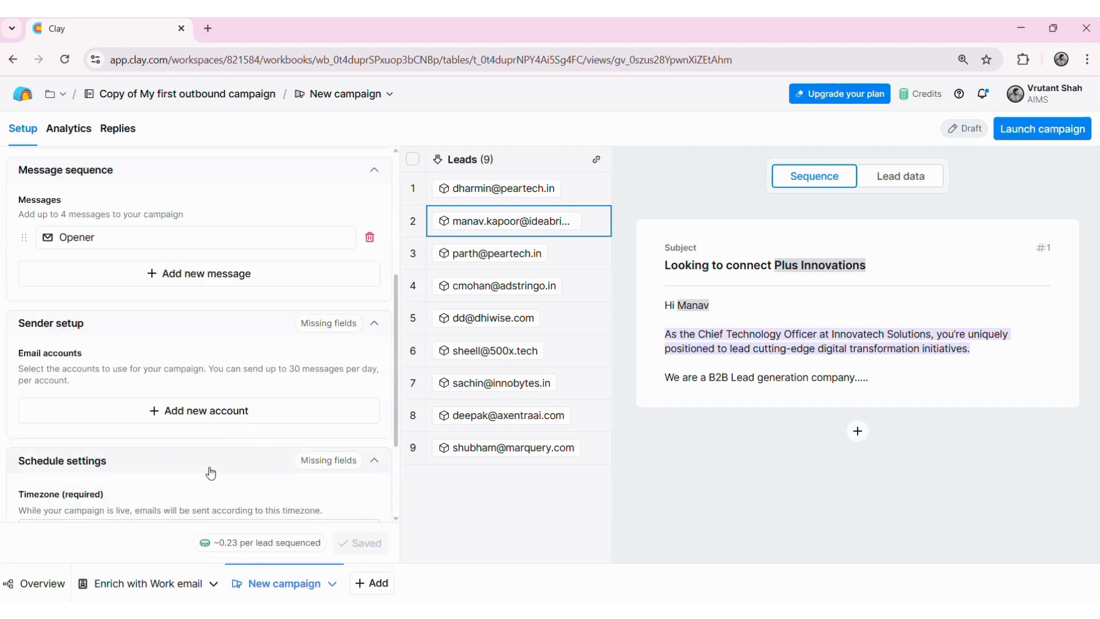
pyautogui.scroll(-3, 211, 473)
pyautogui.click(199, 396)
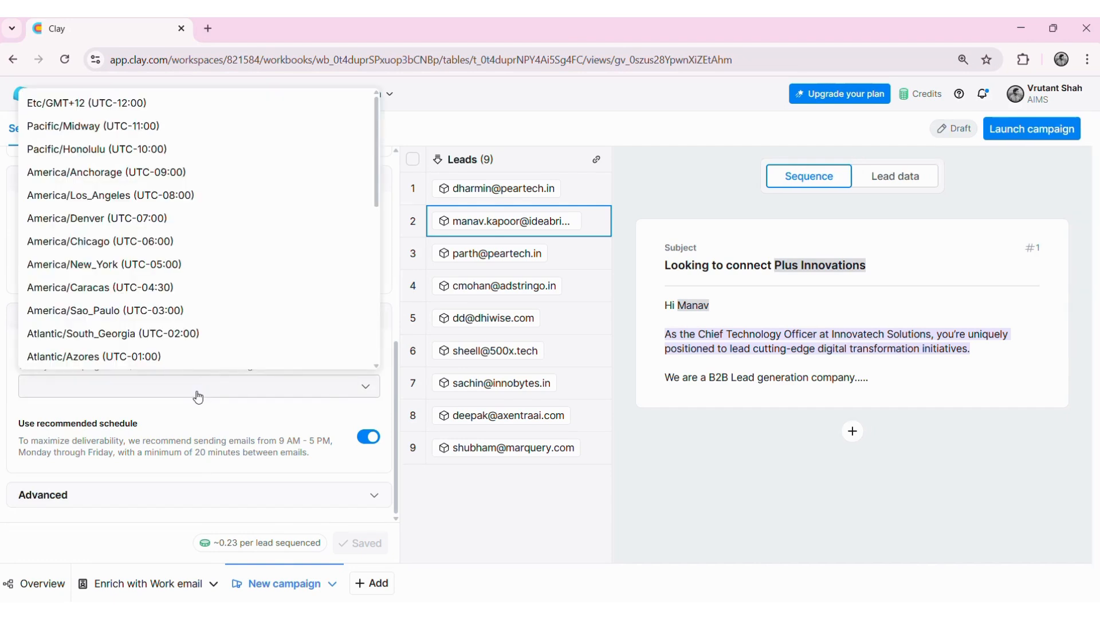
pyautogui.click(198, 396)
pyautogui.scroll(10, 273, 373)
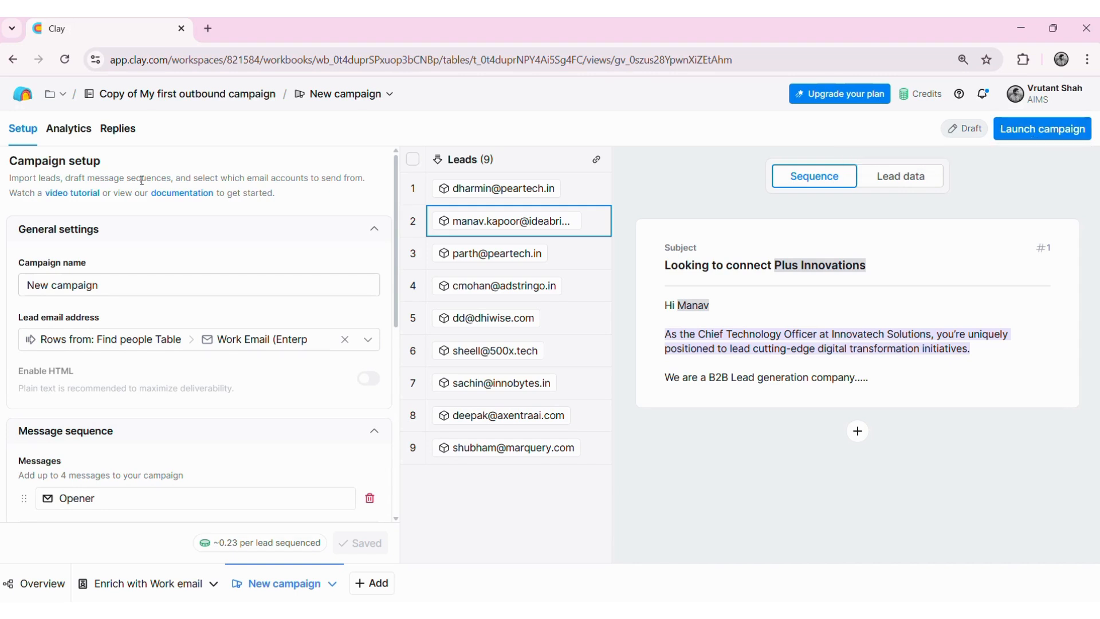
# - View the campaign's analytics and replies, and return to the campaign setup
pyautogui.click(80, 138)
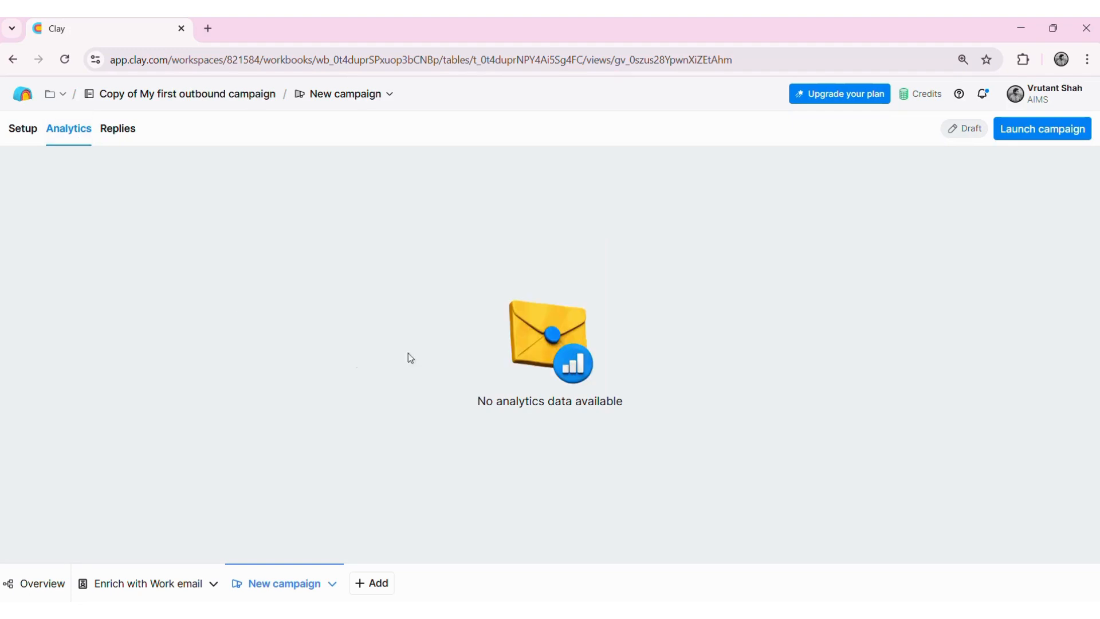
pyautogui.click(106, 135)
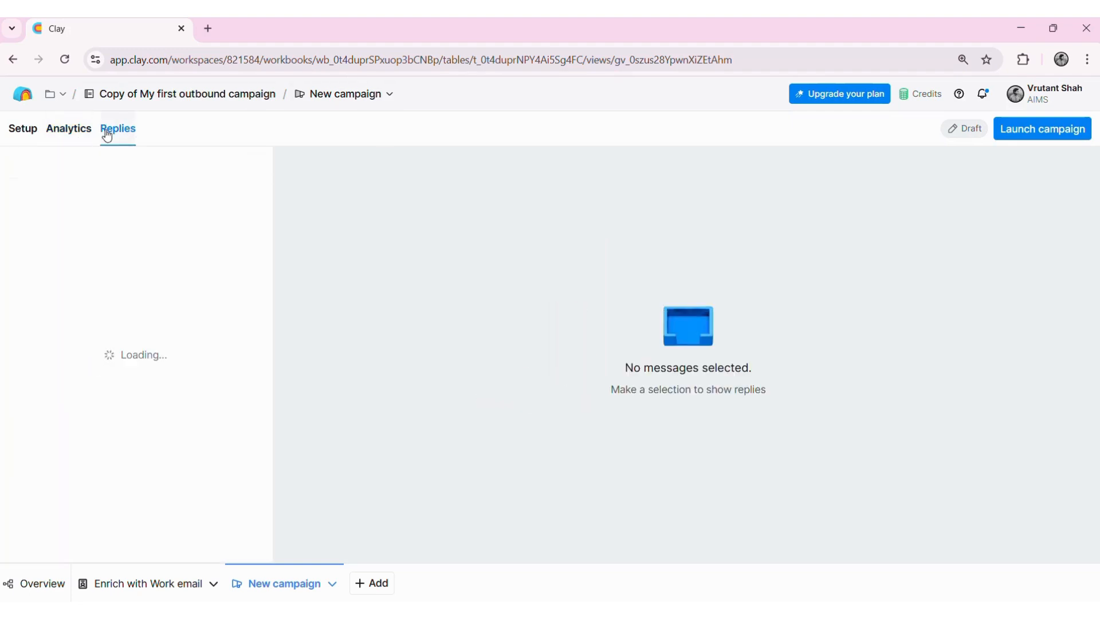
pyautogui.click(23, 130)
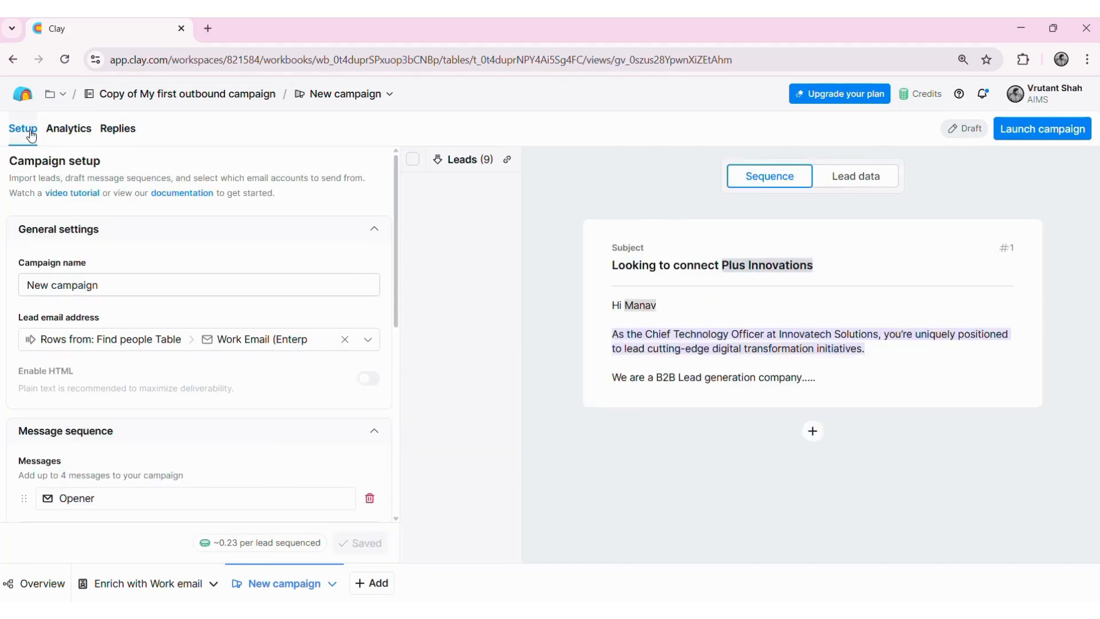